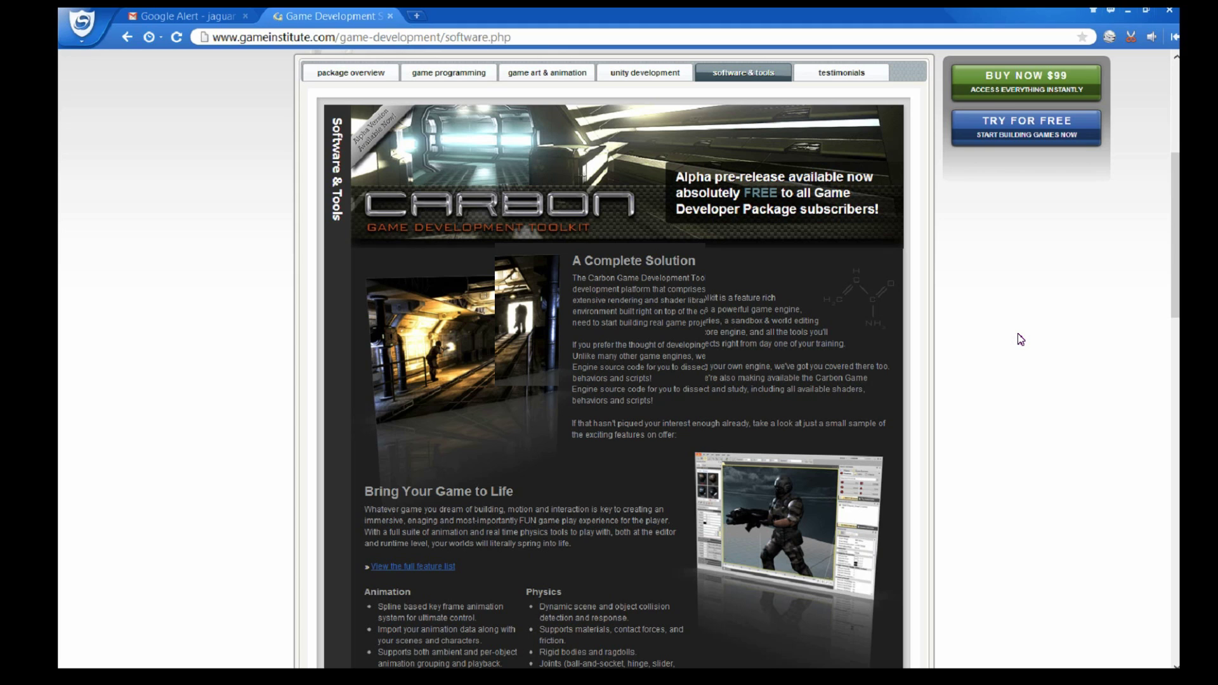
Look at the game programming course page, then return to the Carbon software and tools page.
{"action": "scroll", "coordinate": [1021, 340], "scroll_direction": "up", "scroll_amount": 5}
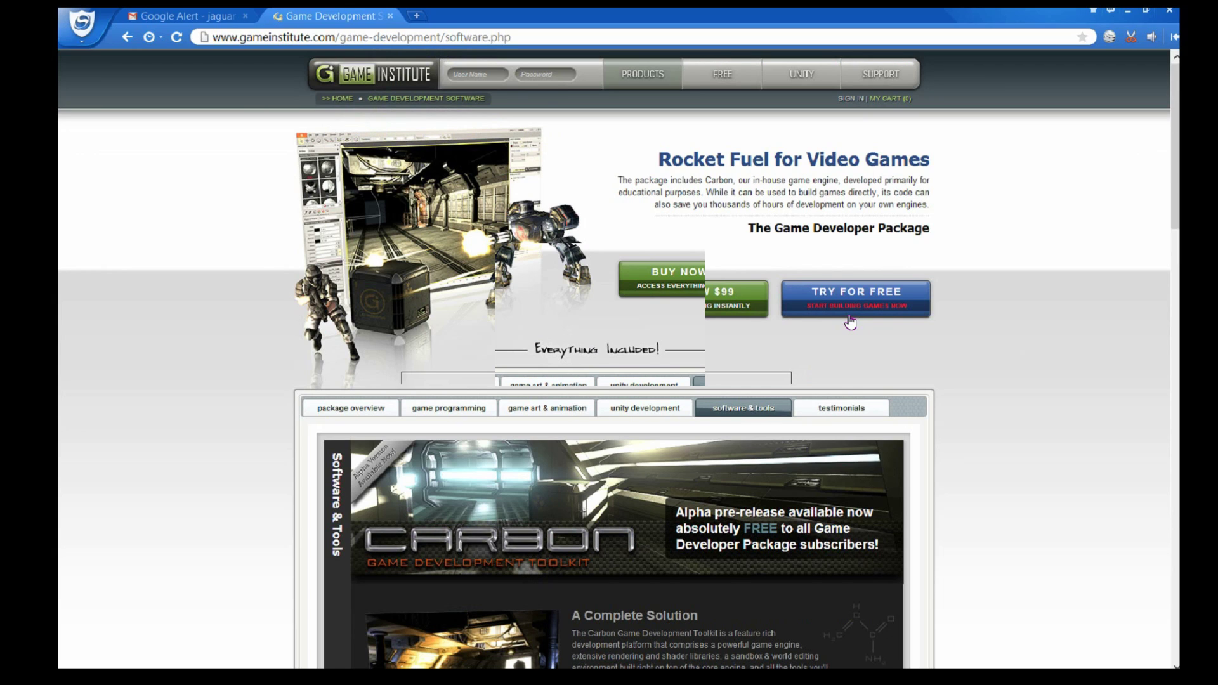
{"action": "scroll", "coordinate": [851, 322], "scroll_direction": "down", "scroll_amount": 2}
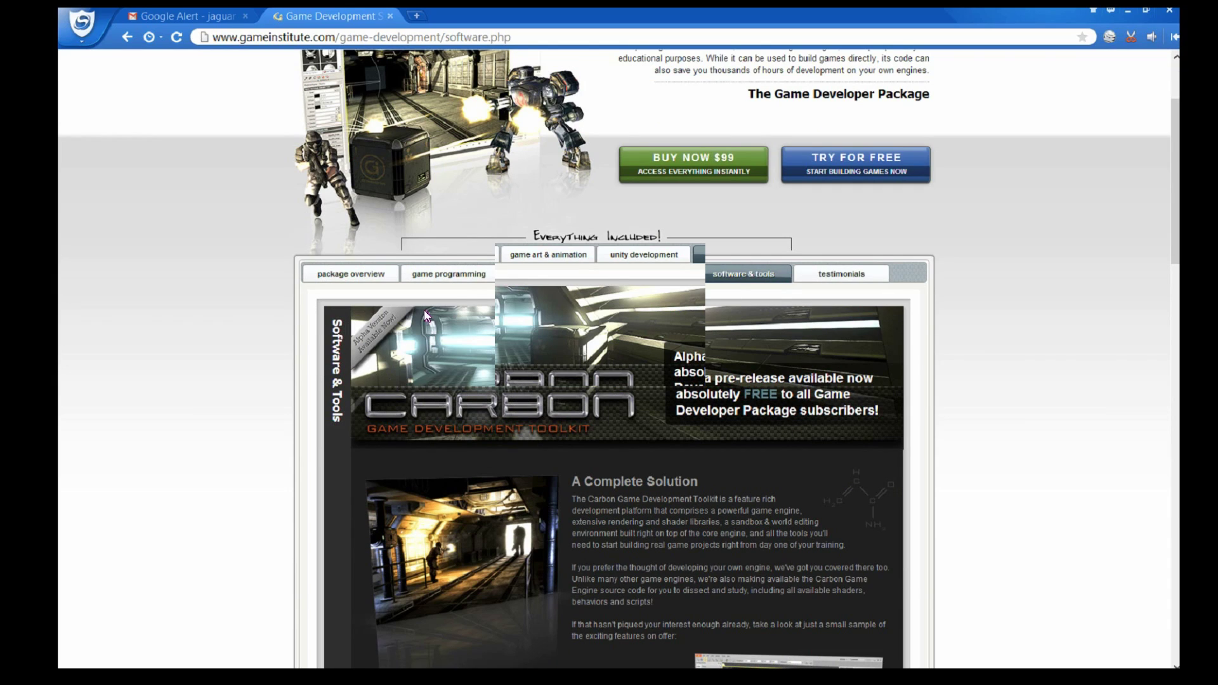
{"action": "left_click", "coordinate": [442, 277]}
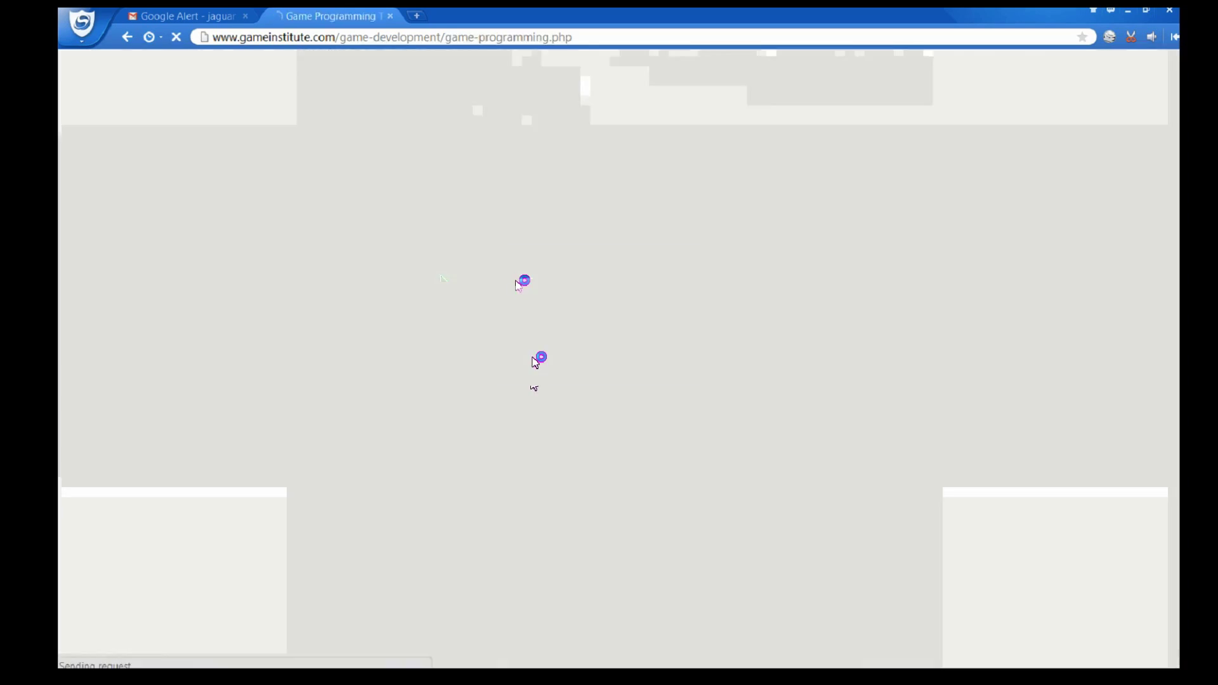
{"action": "scroll", "coordinate": [539, 354], "scroll_direction": "down", "scroll_amount": 4}
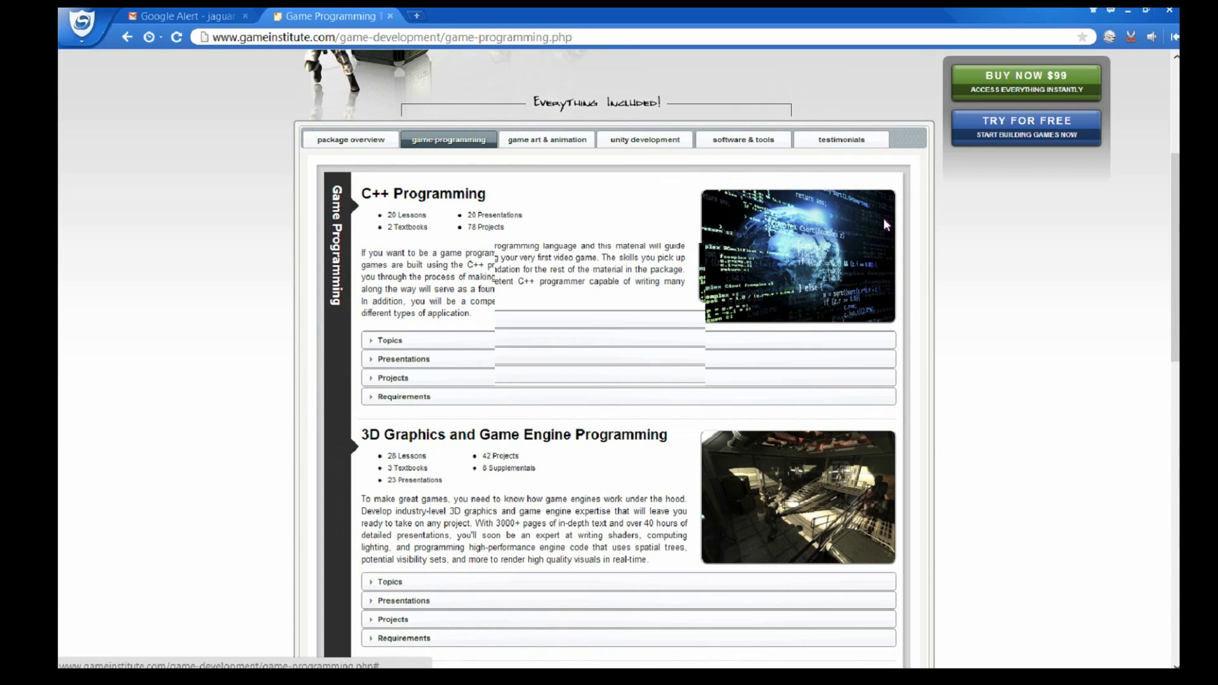
{"action": "left_click", "coordinate": [764, 141]}
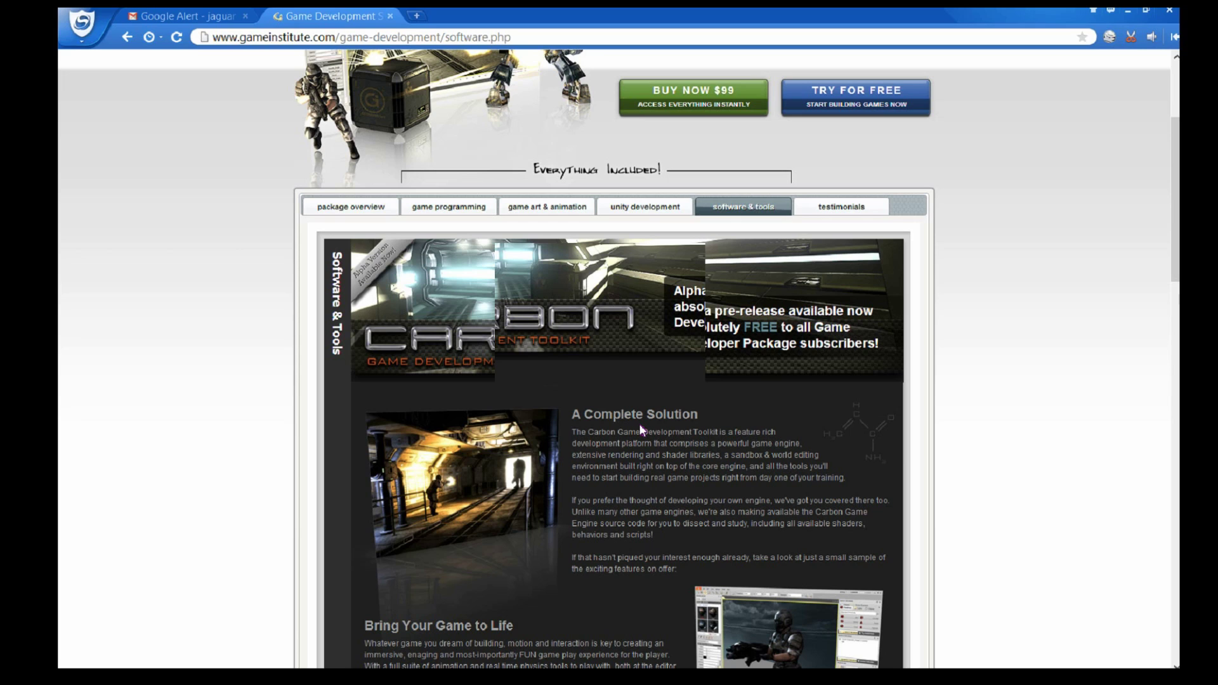
Browse the Carbon features list, then minimize the browser to reveal the Carbon Forge editor.
{"action": "scroll", "coordinate": [642, 430], "scroll_direction": "down", "scroll_amount": 3}
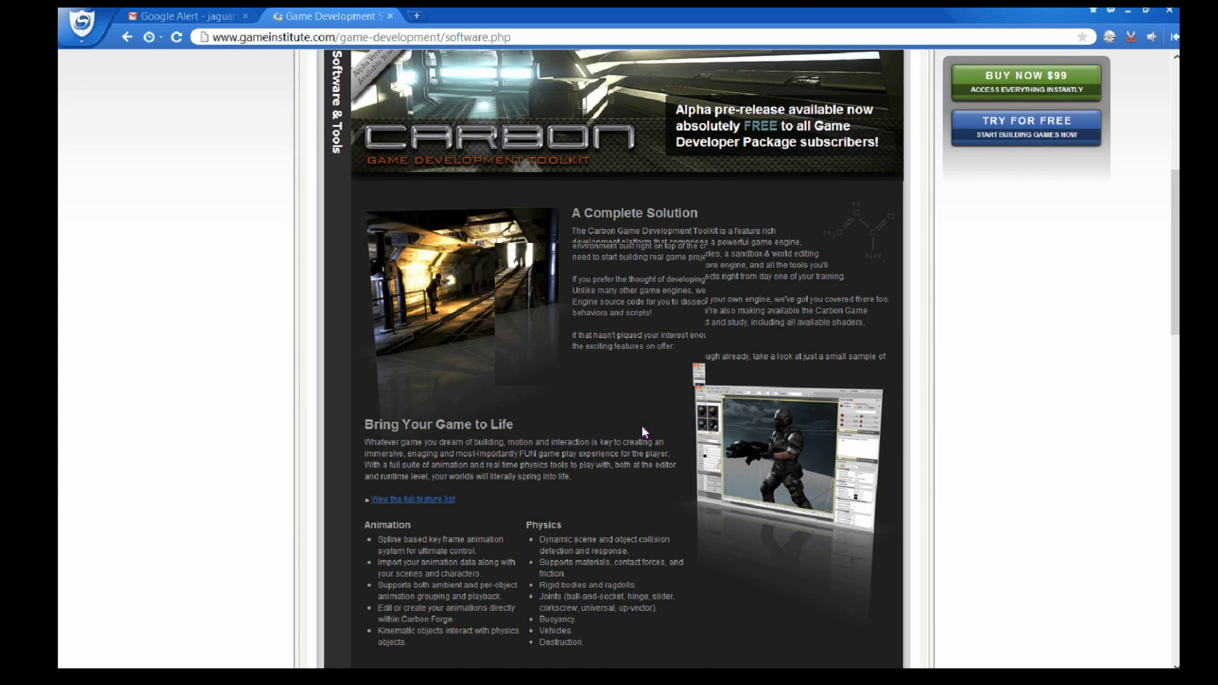
{"action": "scroll", "coordinate": [642, 425], "scroll_direction": "down", "scroll_amount": 2}
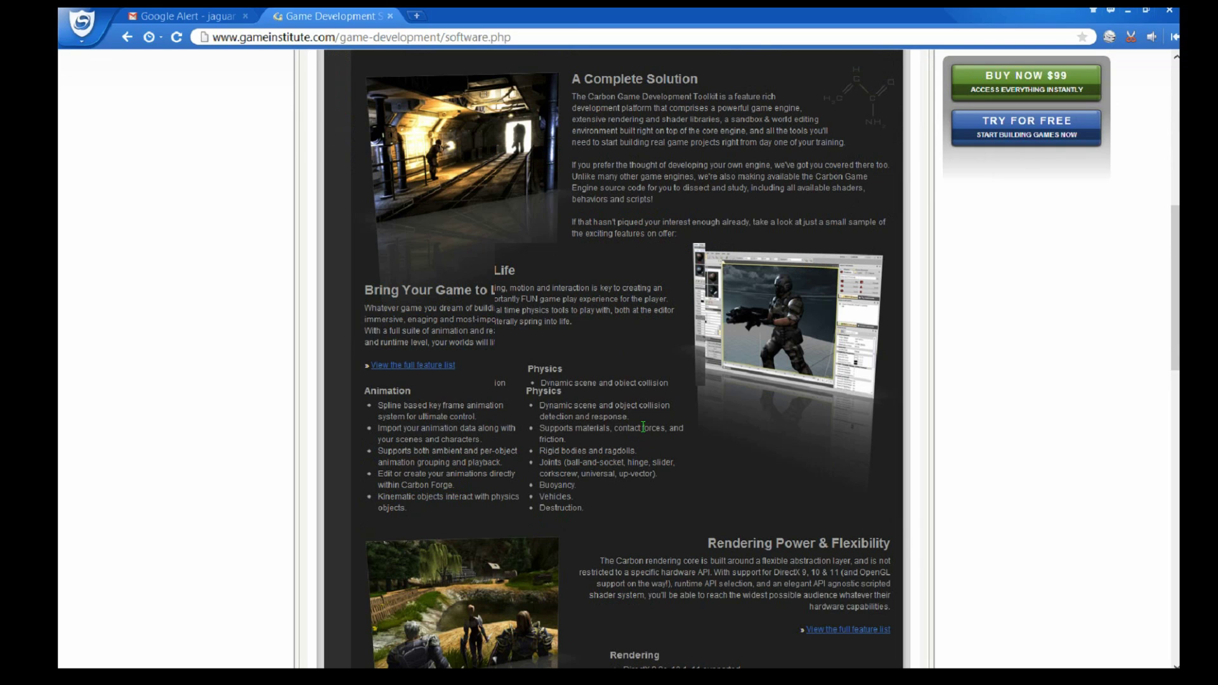
{"action": "scroll", "coordinate": [642, 432], "scroll_direction": "down", "scroll_amount": 3}
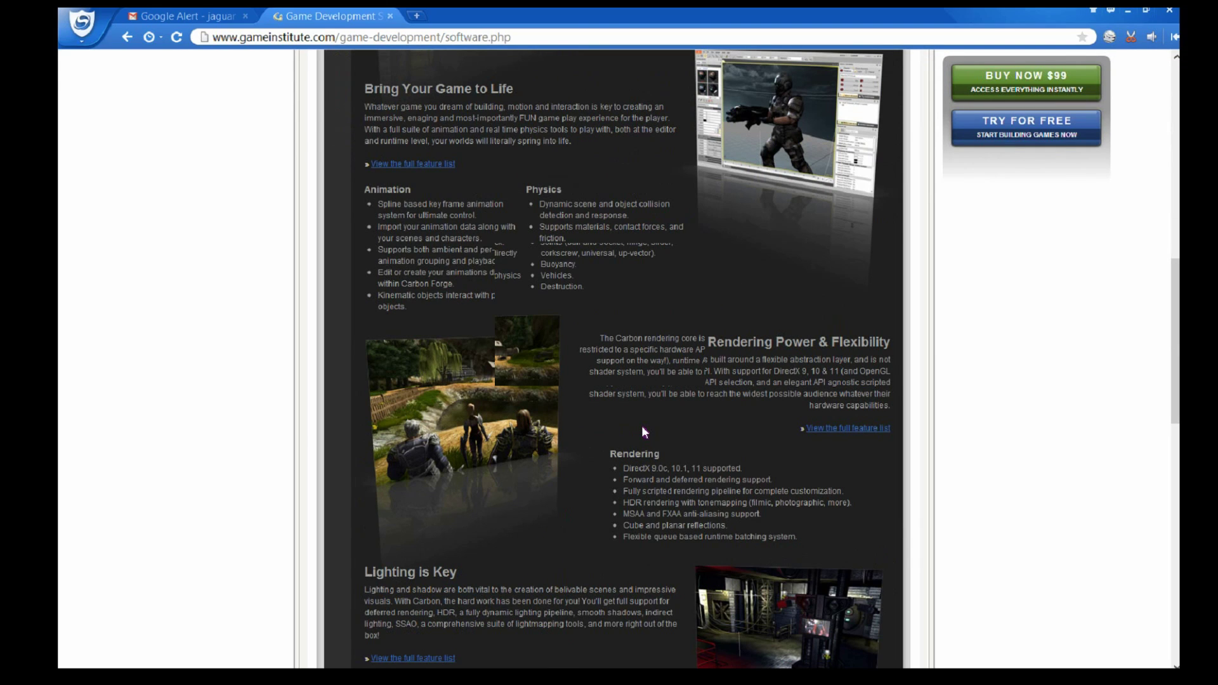
{"action": "scroll", "coordinate": [642, 432], "scroll_direction": "up", "scroll_amount": 5}
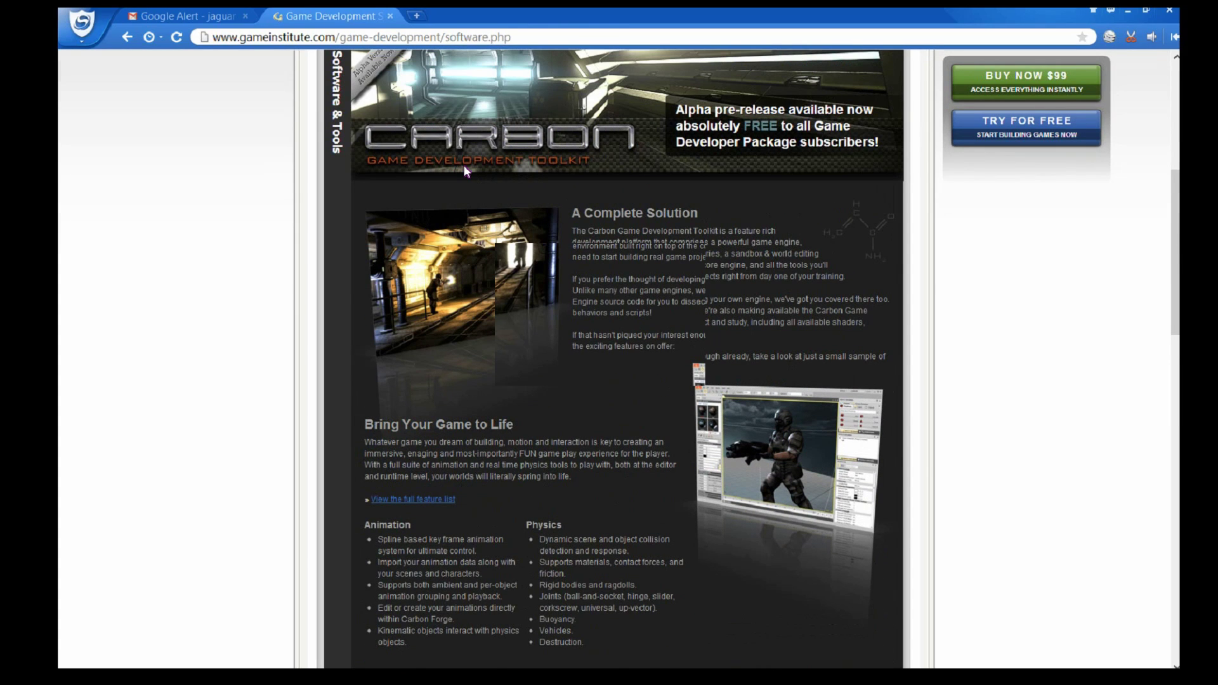
{"action": "scroll", "coordinate": [465, 170], "scroll_direction": "up", "scroll_amount": 1}
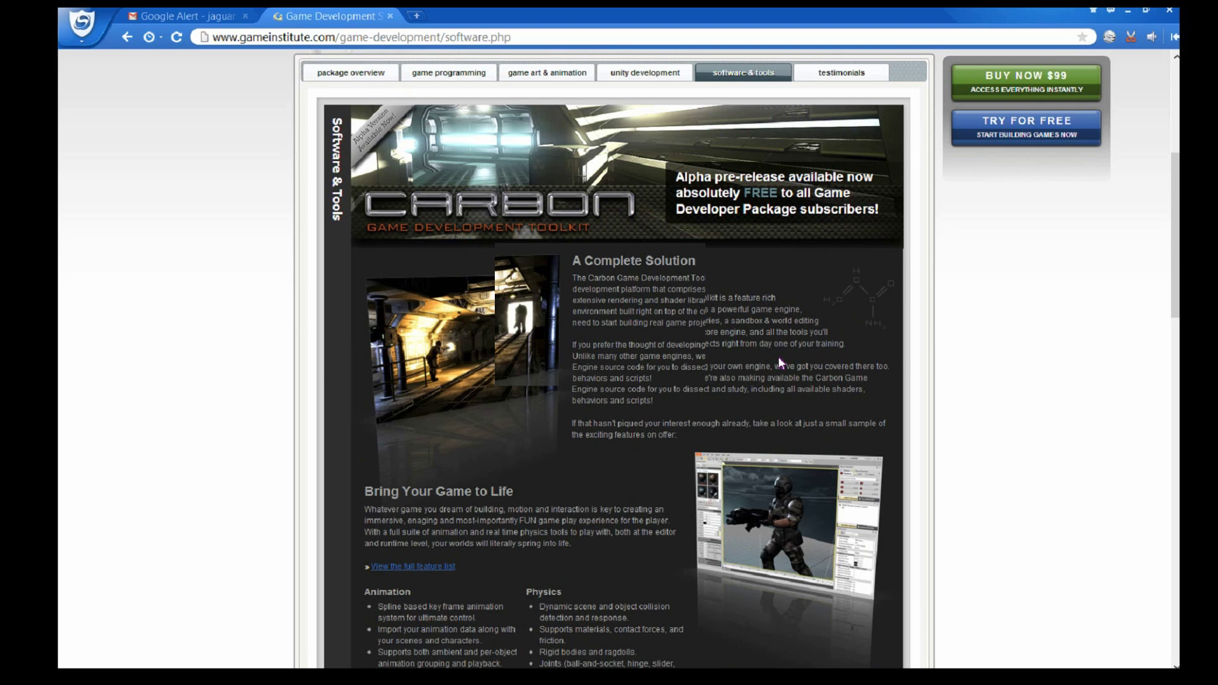
{"action": "scroll", "coordinate": [703, 366], "scroll_direction": "down", "scroll_amount": 2}
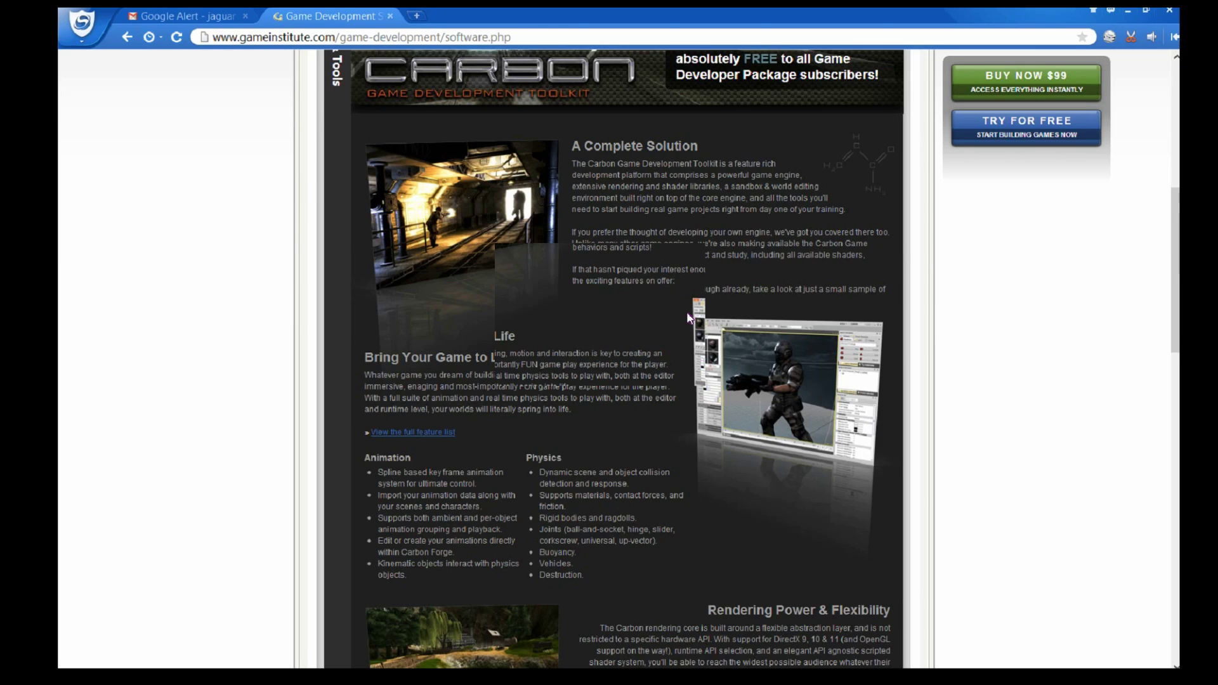
{"action": "scroll", "coordinate": [677, 281], "scroll_direction": "up", "scroll_amount": 2}
{"action": "scroll", "coordinate": [676, 281], "scroll_direction": "down", "scroll_amount": 2}
{"action": "scroll", "coordinate": [676, 281], "scroll_direction": "down", "scroll_amount": 7}
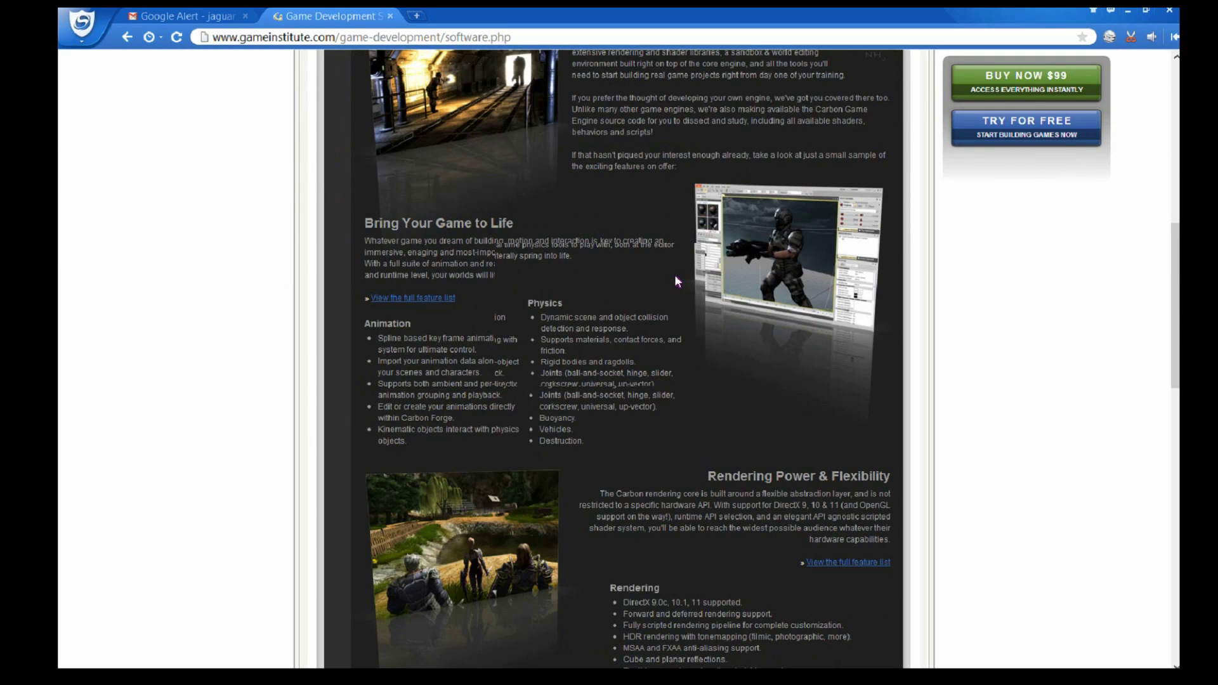
{"action": "scroll", "coordinate": [599, 305], "scroll_direction": "down", "scroll_amount": 4}
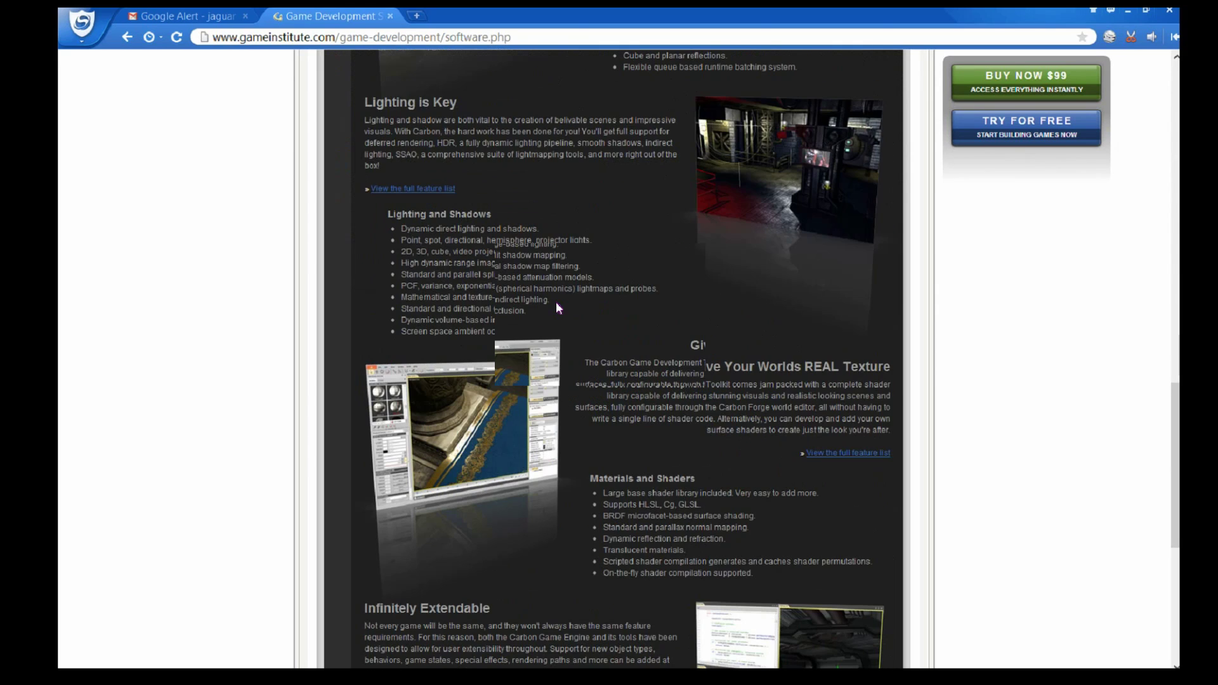
{"action": "scroll", "coordinate": [483, 310], "scroll_direction": "down", "scroll_amount": 7}
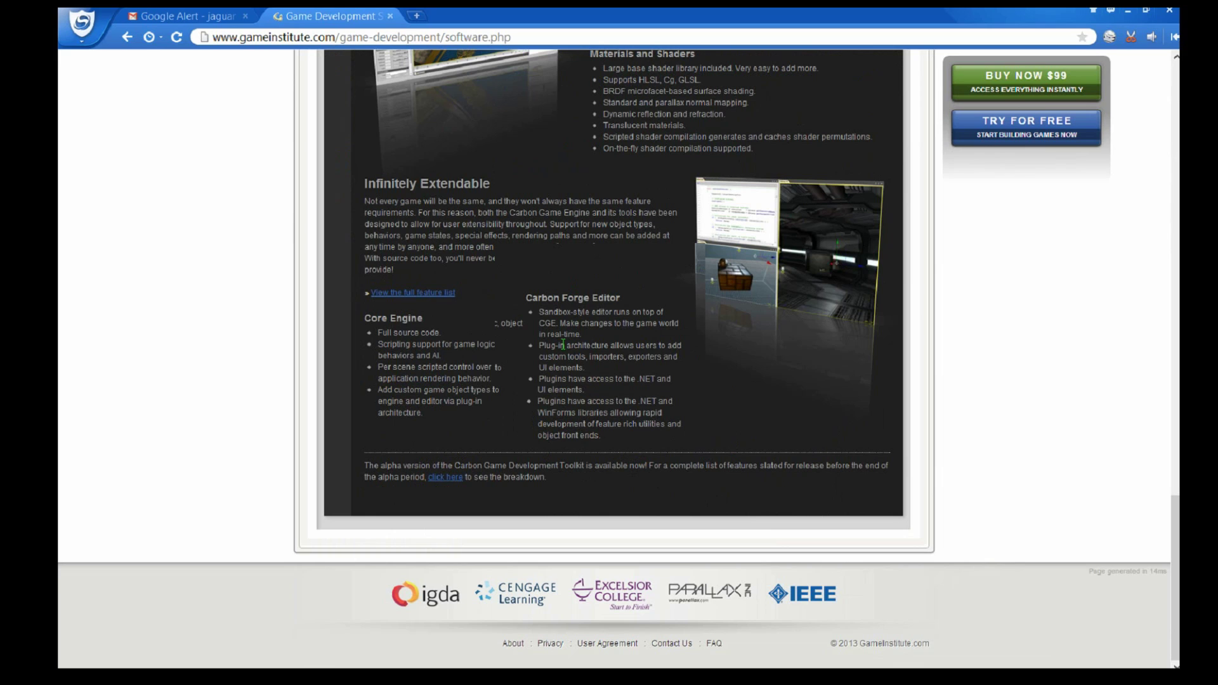
{"action": "scroll", "coordinate": [562, 345], "scroll_direction": "up", "scroll_amount": 9}
{"action": "scroll", "coordinate": [562, 346], "scroll_direction": "up", "scroll_amount": 5}
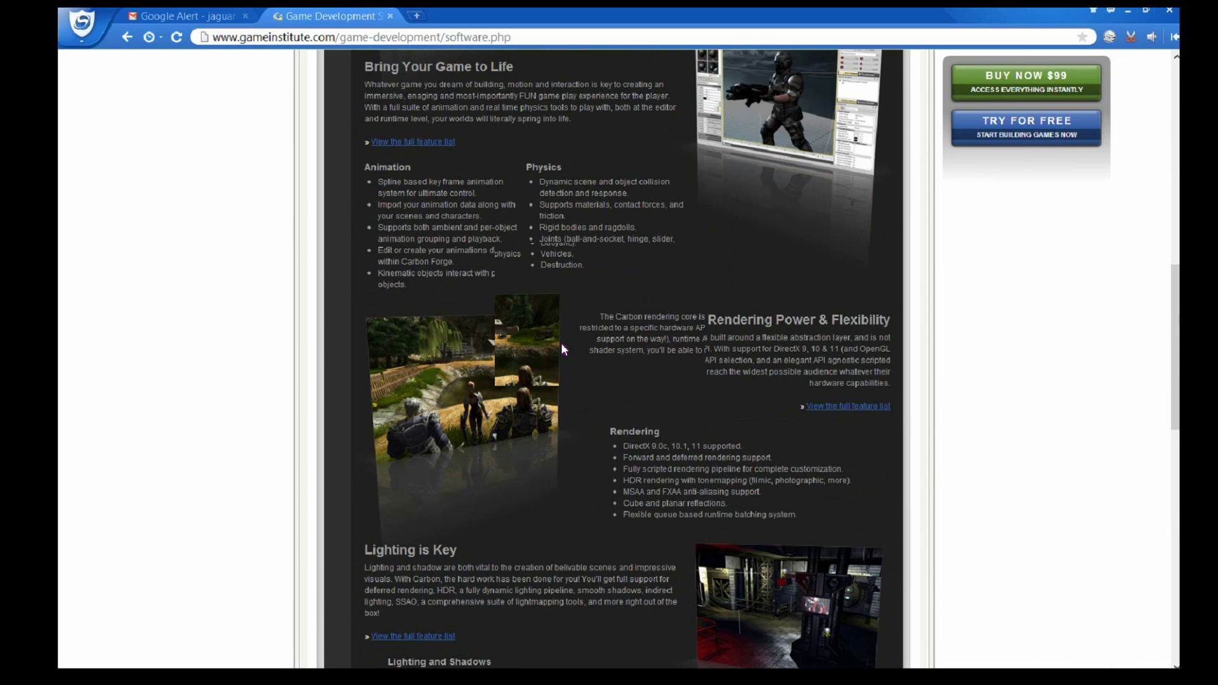
{"action": "scroll", "coordinate": [448, 391], "scroll_direction": "up", "scroll_amount": 1}
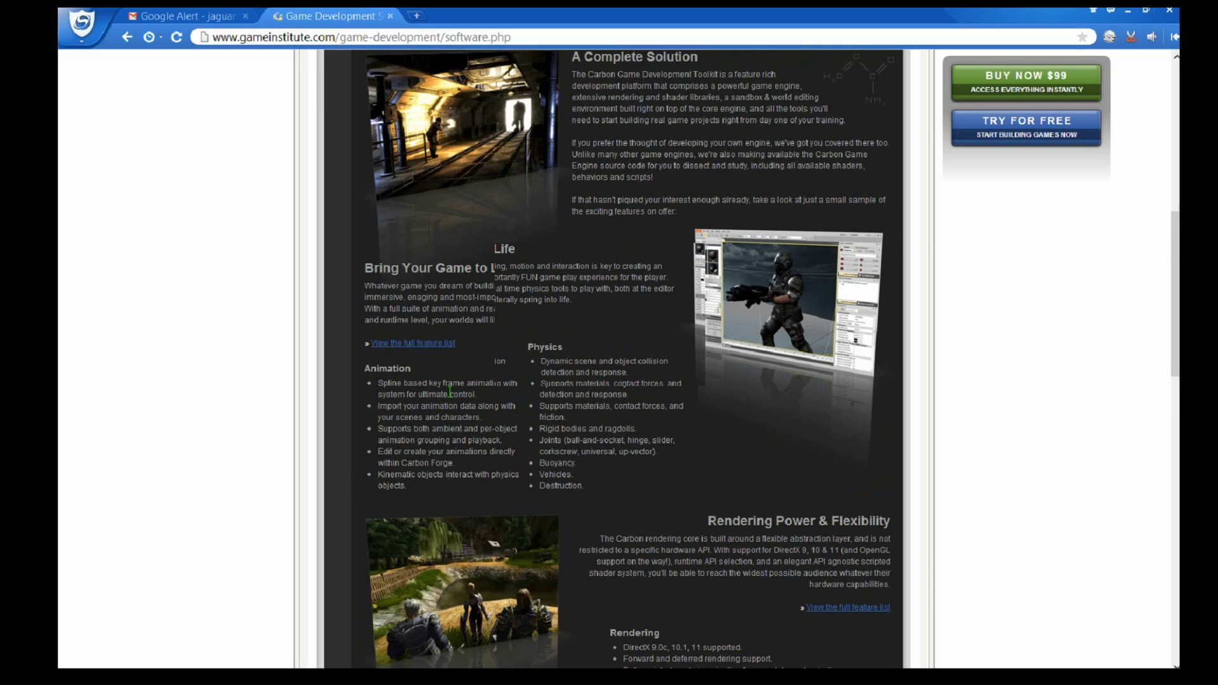
{"action": "scroll", "coordinate": [448, 391], "scroll_direction": "up", "scroll_amount": 7}
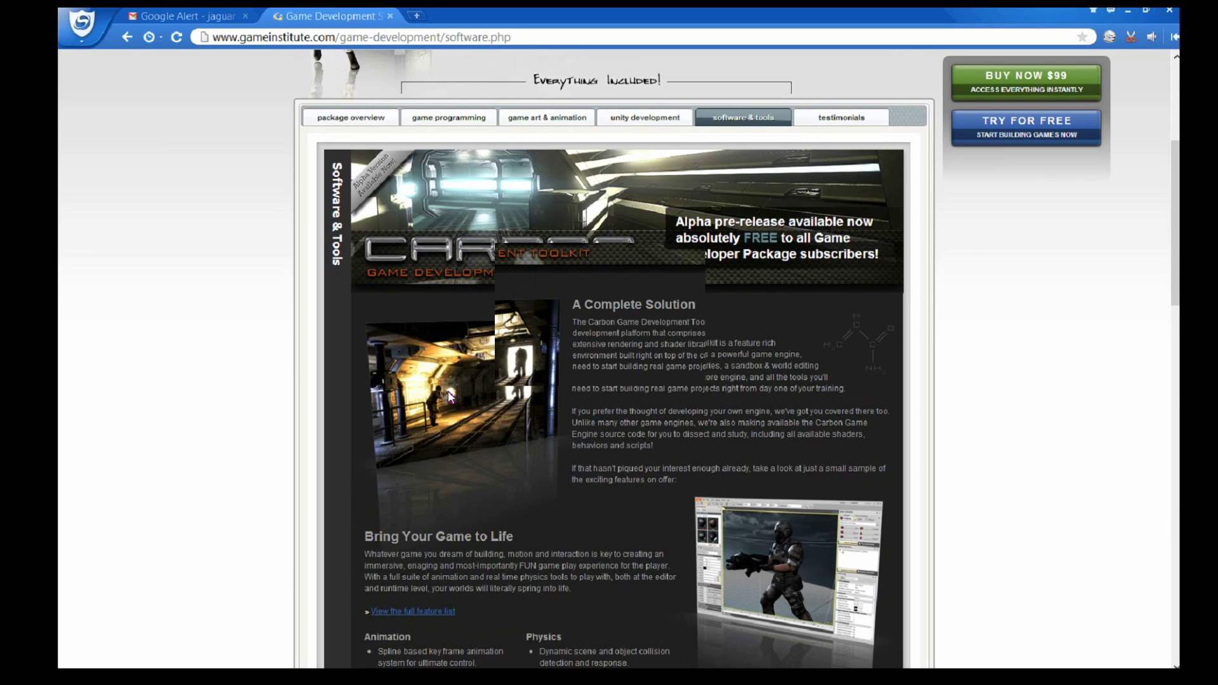
{"action": "scroll", "coordinate": [596, 365], "scroll_direction": "up", "scroll_amount": 3}
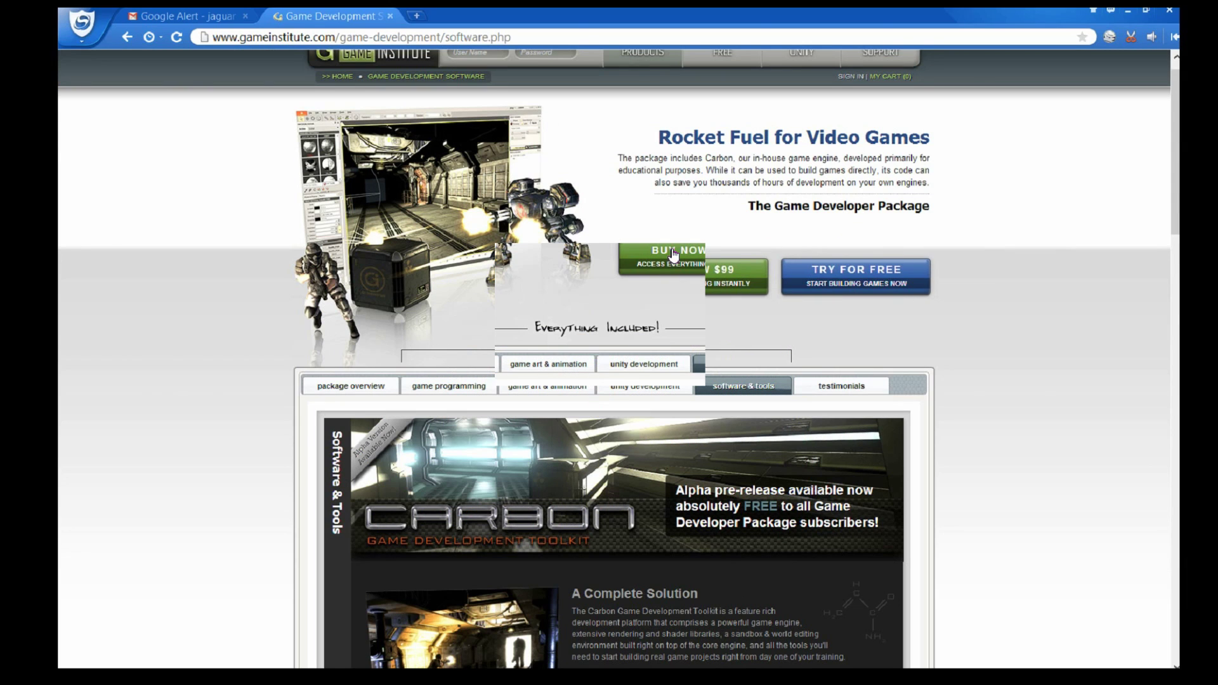
{"action": "scroll", "coordinate": [723, 317], "scroll_direction": "up", "scroll_amount": 1}
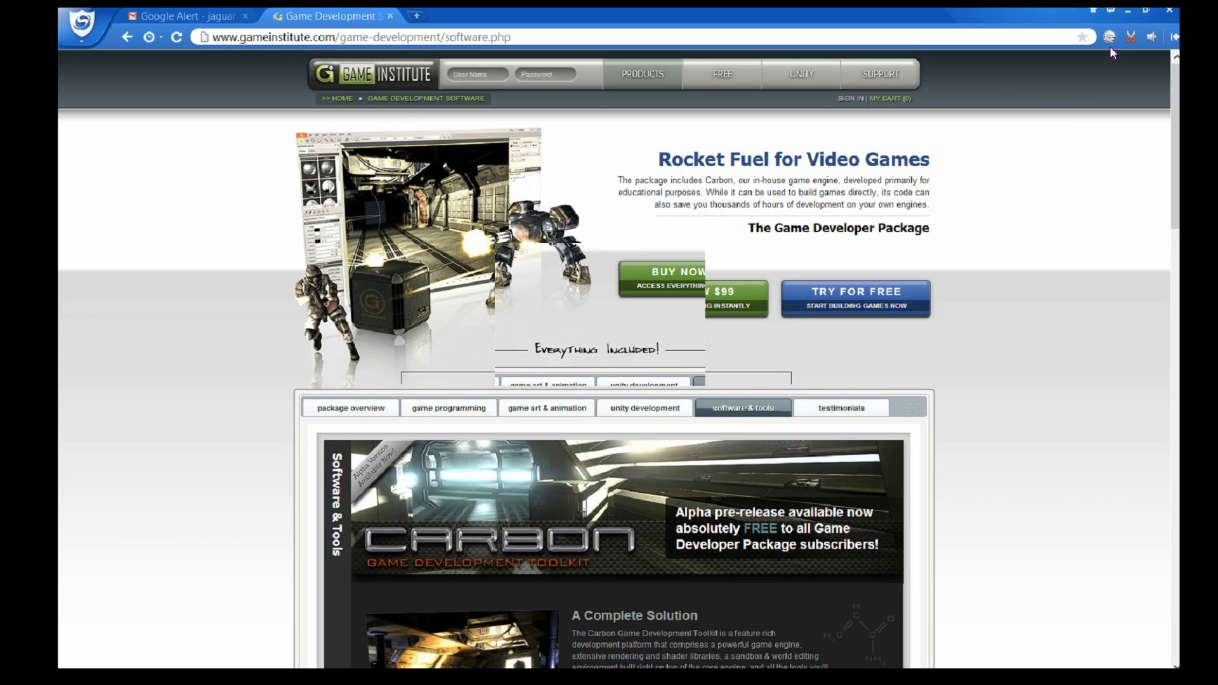
{"action": "left_click", "coordinate": [1131, 11]}
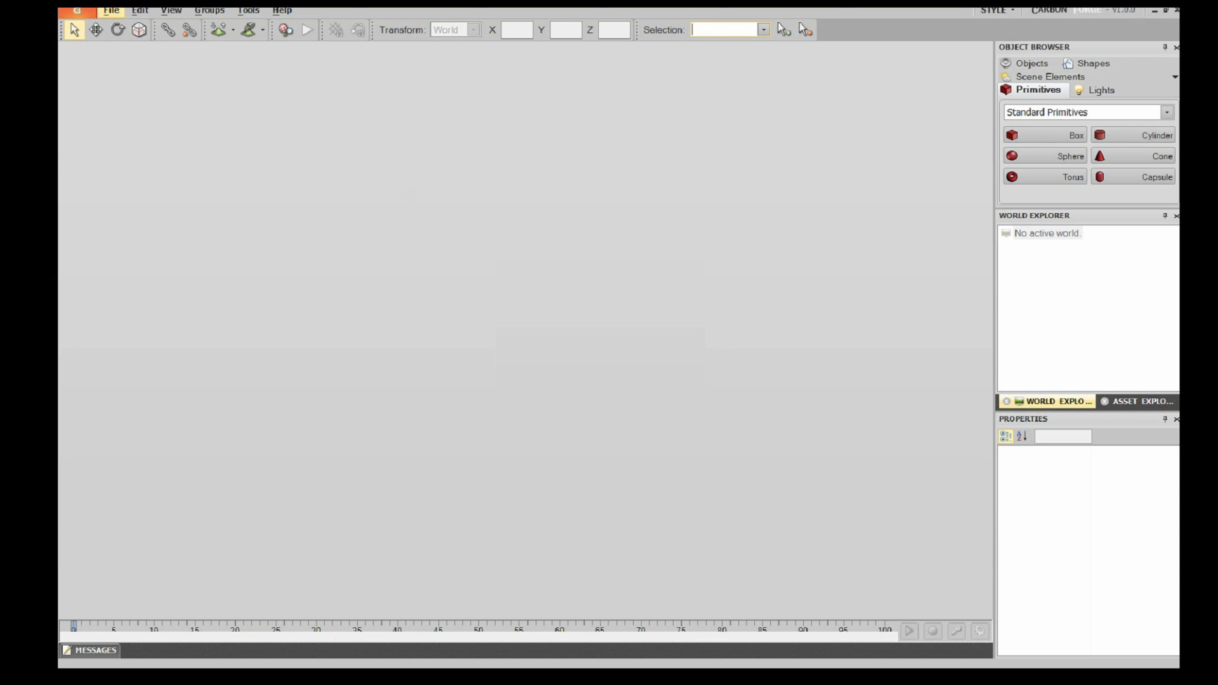
Create a new master world in Carbon Forge.
{"action": "left_click", "coordinate": [111, 10]}
{"action": "mouse_move", "coordinate": [158, 28]}
{"action": "left_click", "coordinate": [279, 28]}
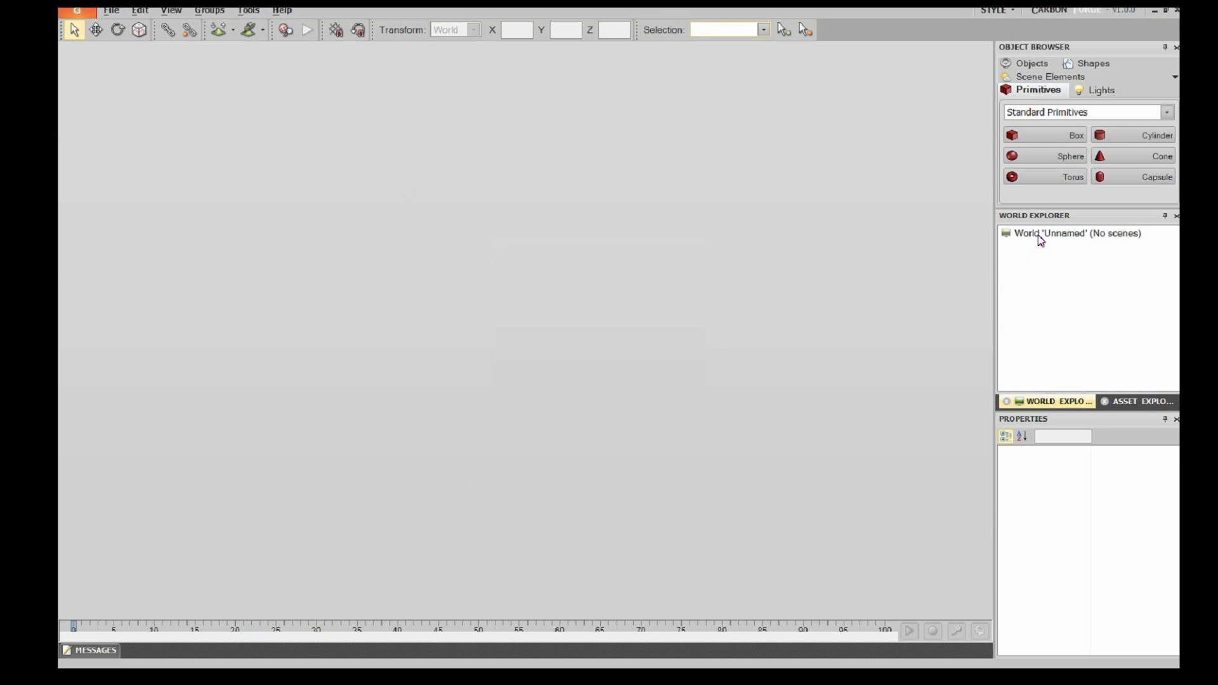
Add a new scene to World 'Unnamed' from its World Explorer context menu.
{"action": "left_click", "coordinate": [1036, 235]}
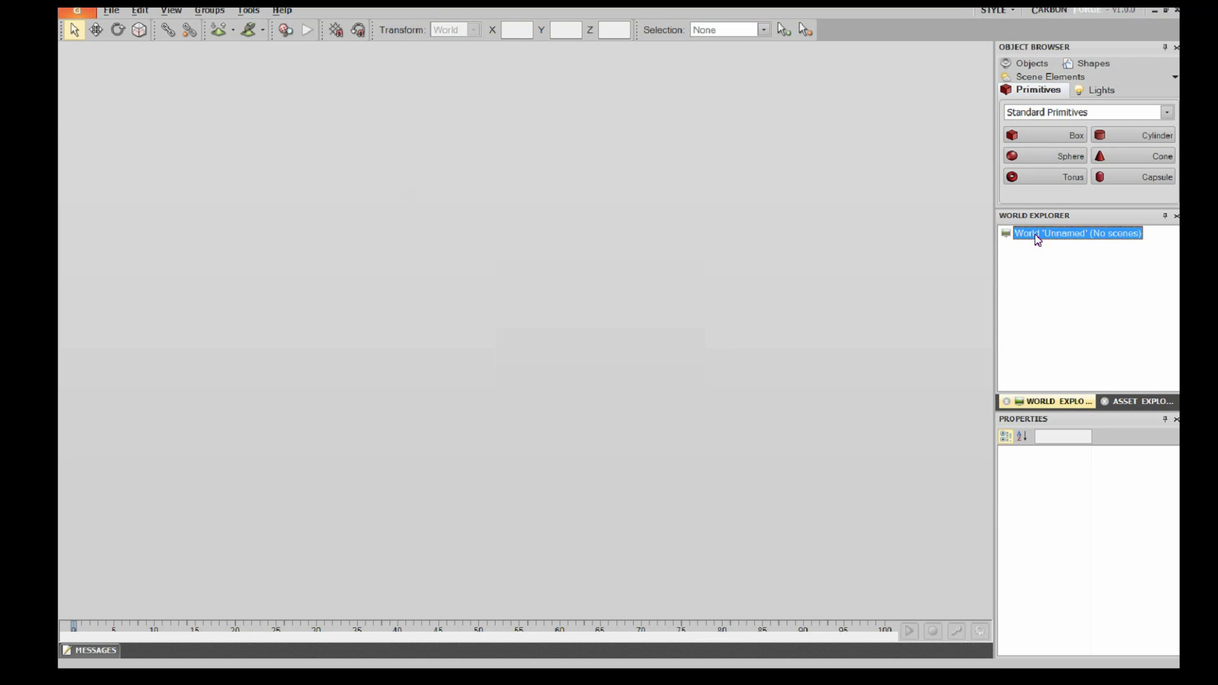
{"action": "right_click", "coordinate": [1038, 239]}
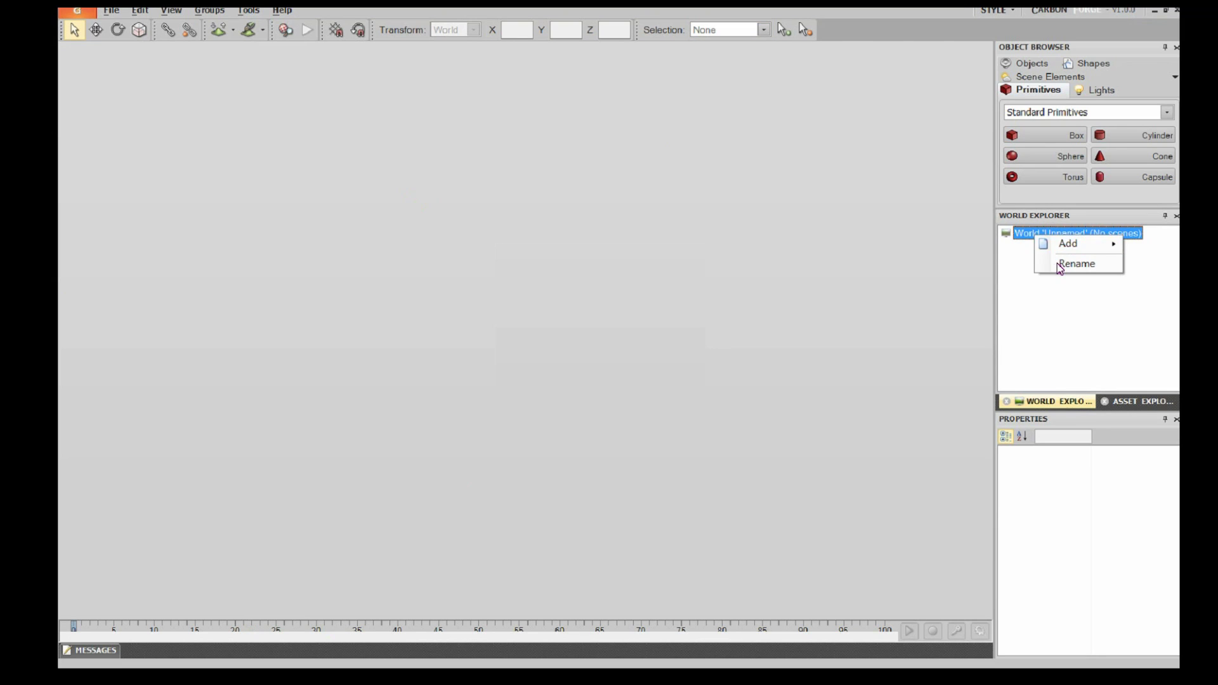
{"action": "left_click", "coordinate": [1057, 262]}
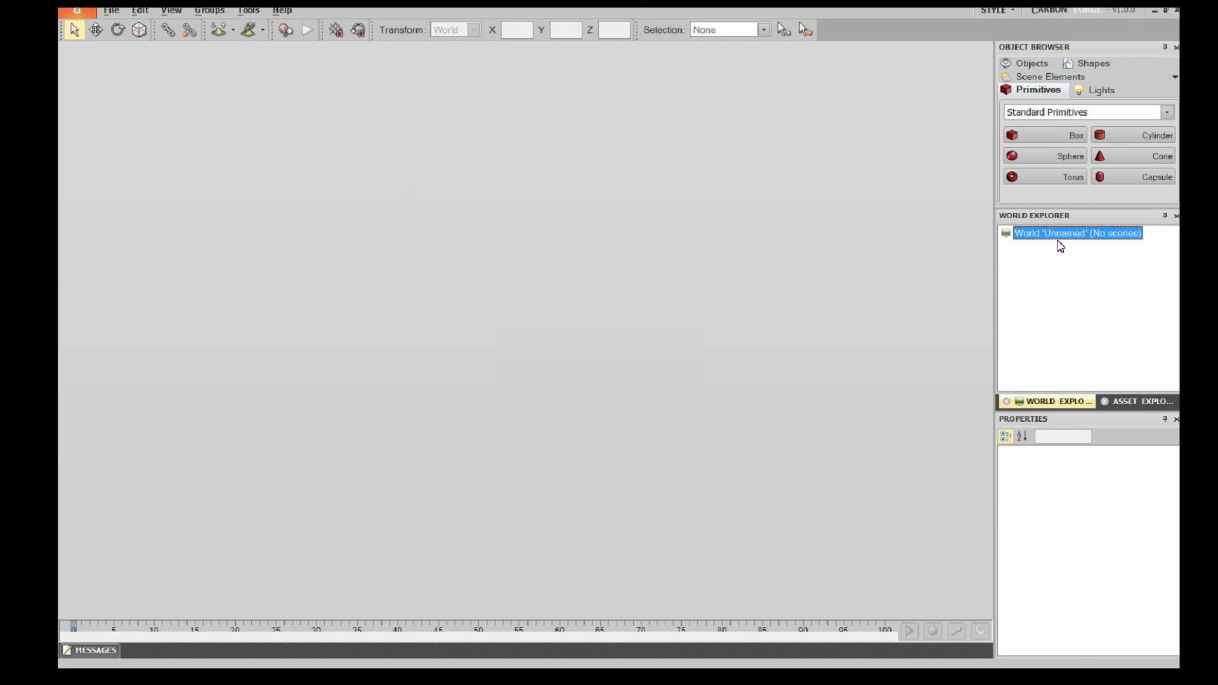
{"action": "right_click", "coordinate": [1043, 237]}
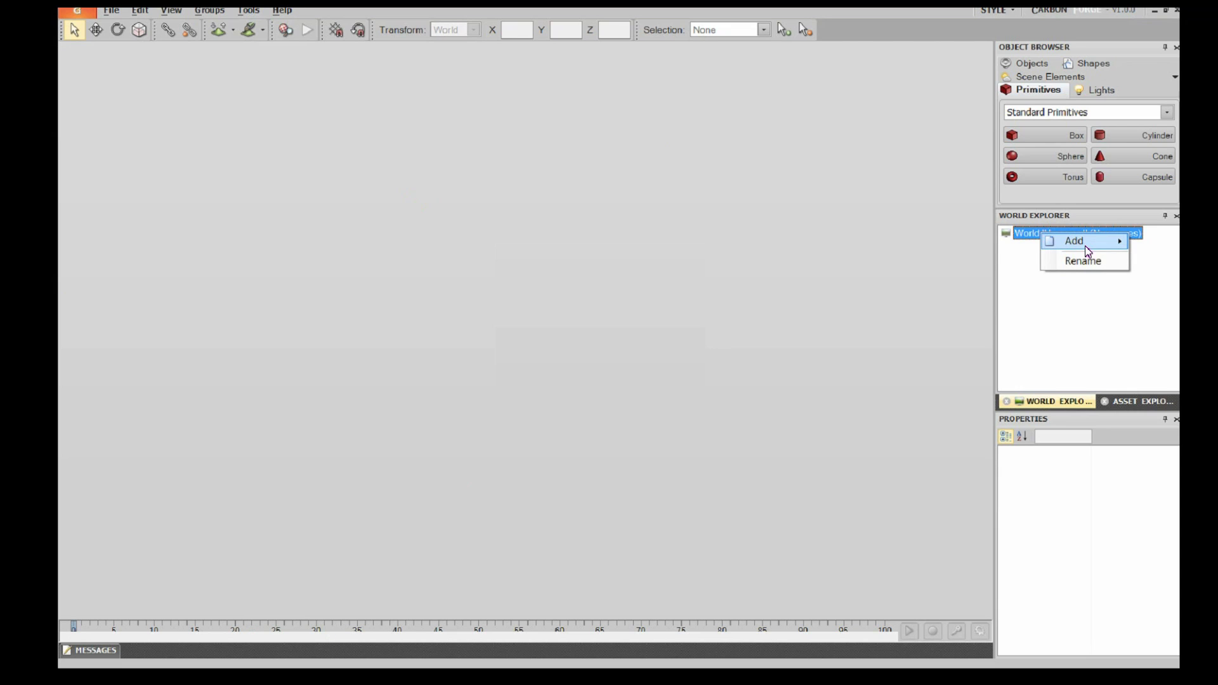
{"action": "left_click", "coordinate": [990, 244]}
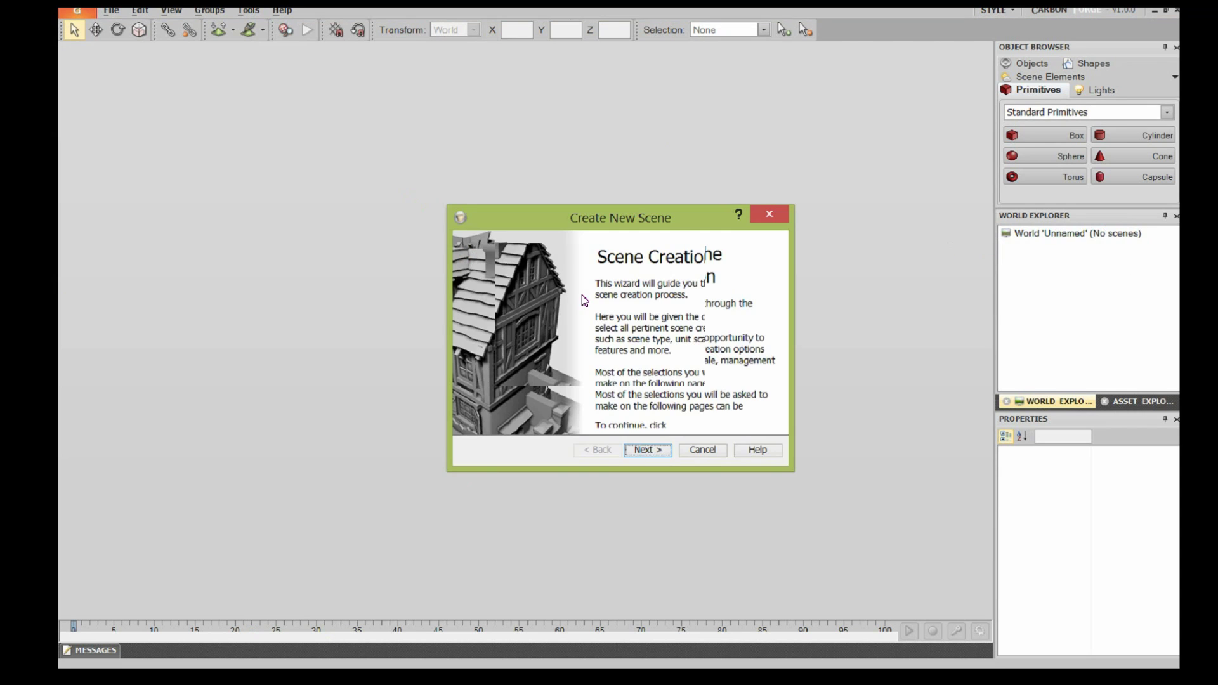
Name the new scene 'Scene 1', keep type Standard, and enter a simple scene description.
{"action": "left_click", "coordinate": [648, 450]}
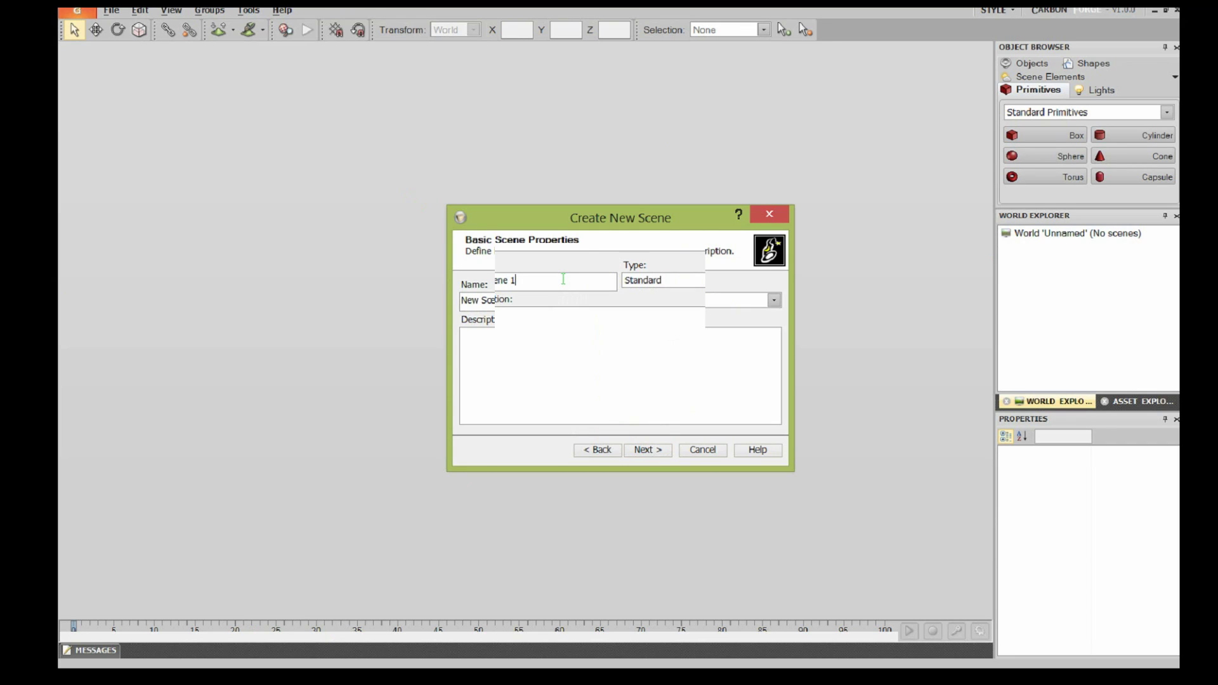
{"action": "key", "text": "BackSpace"}
{"action": "key", "text": "BackSpace"}
{"action": "key", "text": "BackSpace"}
{"action": "key", "text": "BackSpace"}
{"action": "key", "text": "BackSpace"}
{"action": "key", "text": "BackSpace"}
{"action": "key", "text": "BackSpace"}
{"action": "key", "text": "BackSpace"}
{"action": "key", "text": "BackSpace"}
{"action": "key", "text": "BackSpace"}
{"action": "key", "text": "BackSpace"}
{"action": "type", "text": "Scene 1"}
{"action": "left_click", "coordinate": [775, 301]}
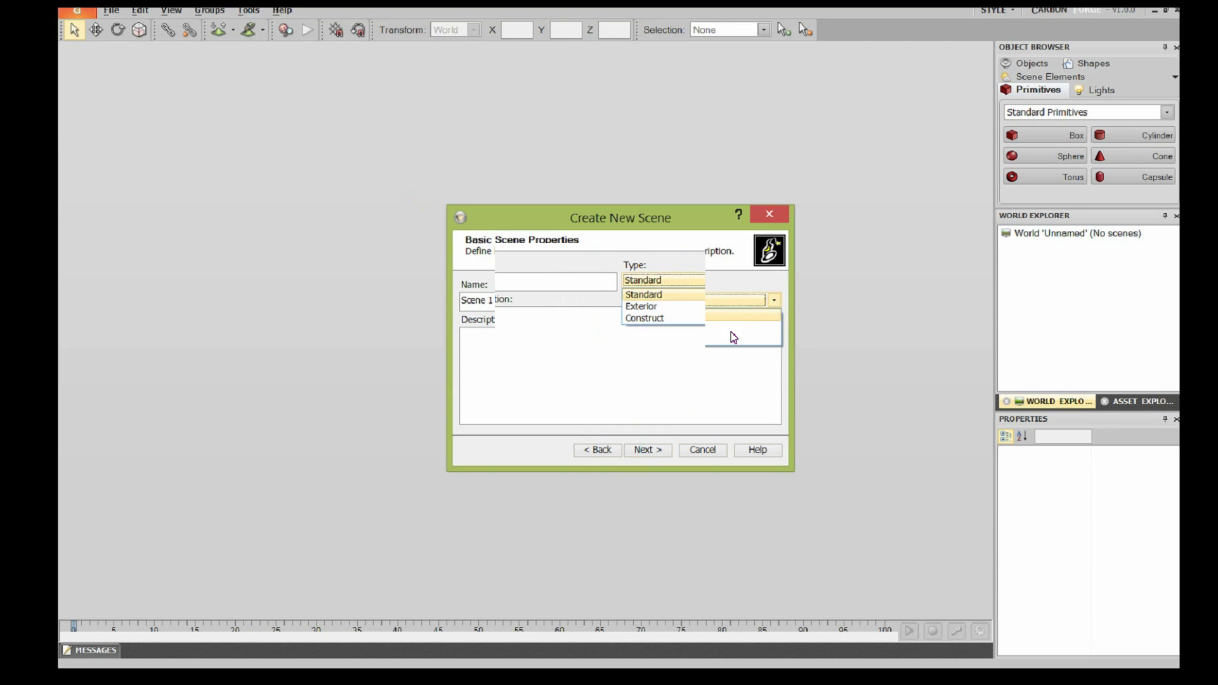
{"action": "left_click", "coordinate": [696, 296]}
{"action": "left_click", "coordinate": [661, 348]}
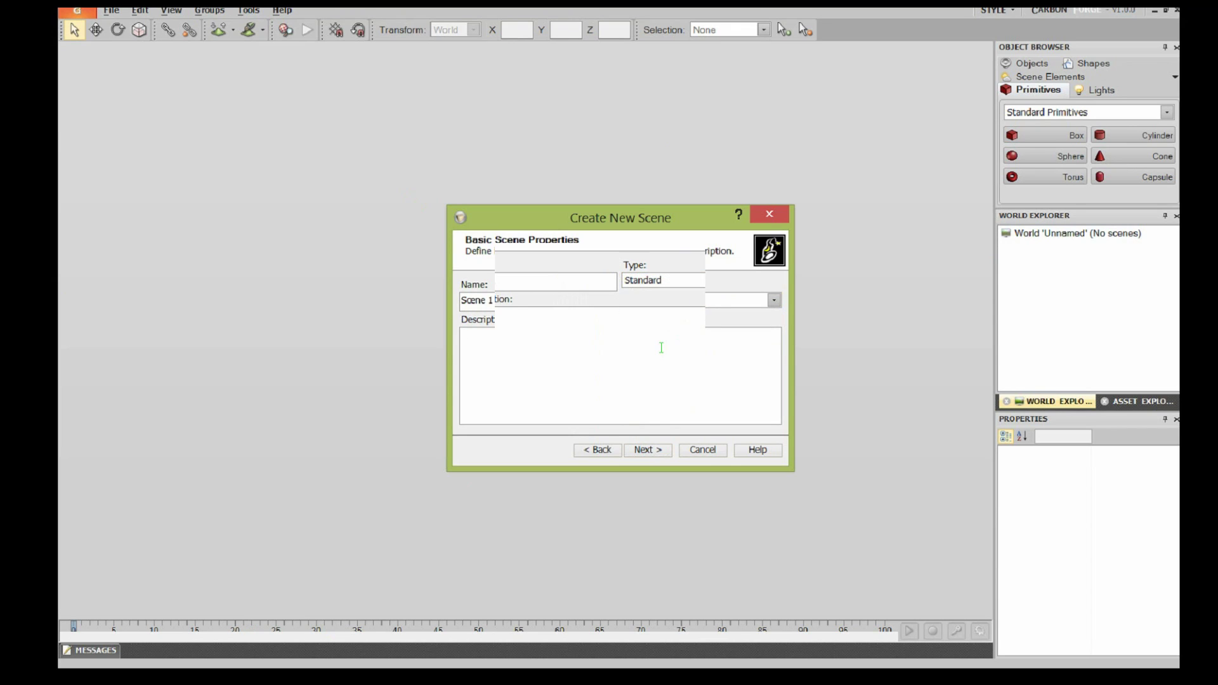
{"action": "type", "text": "A simple scn"}
{"action": "key", "text": "BackSpace"}
{"action": "type", "text": "ene."}
Keep Meter as the display units and finish the wizard.
{"action": "left_click", "coordinate": [650, 449]}
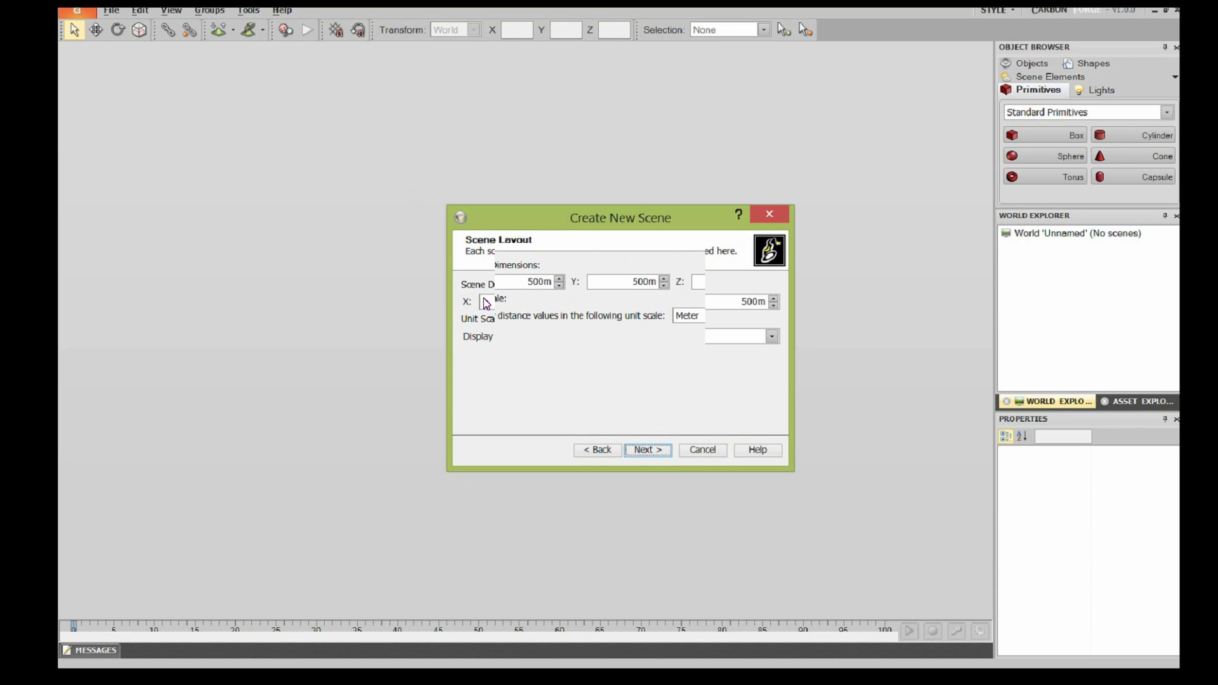
{"action": "left_click", "coordinate": [764, 343]}
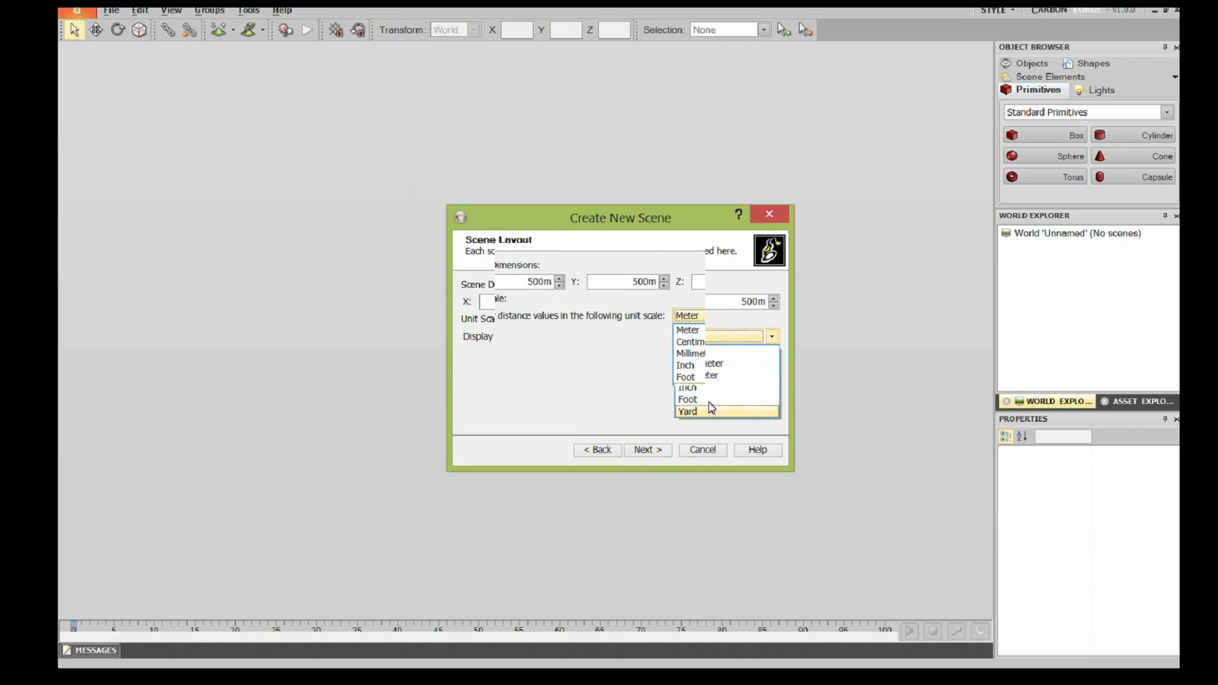
{"action": "left_click", "coordinate": [700, 335]}
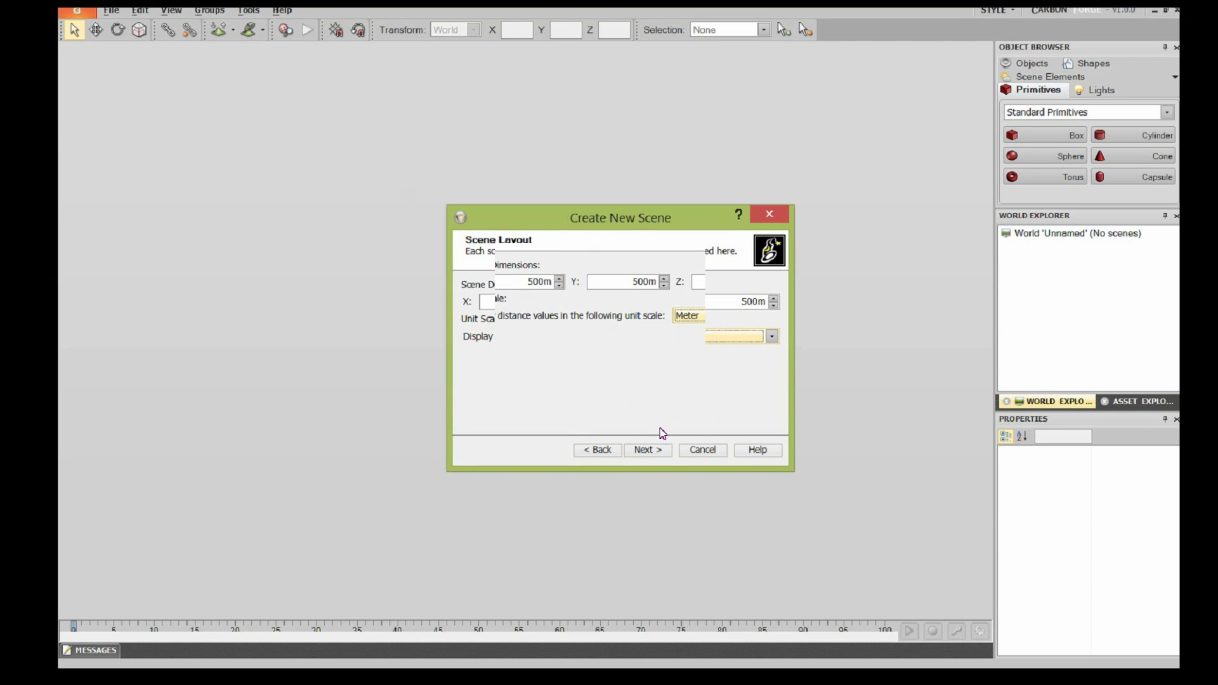
{"action": "left_click", "coordinate": [650, 451]}
{"action": "left_click", "coordinate": [649, 450]}
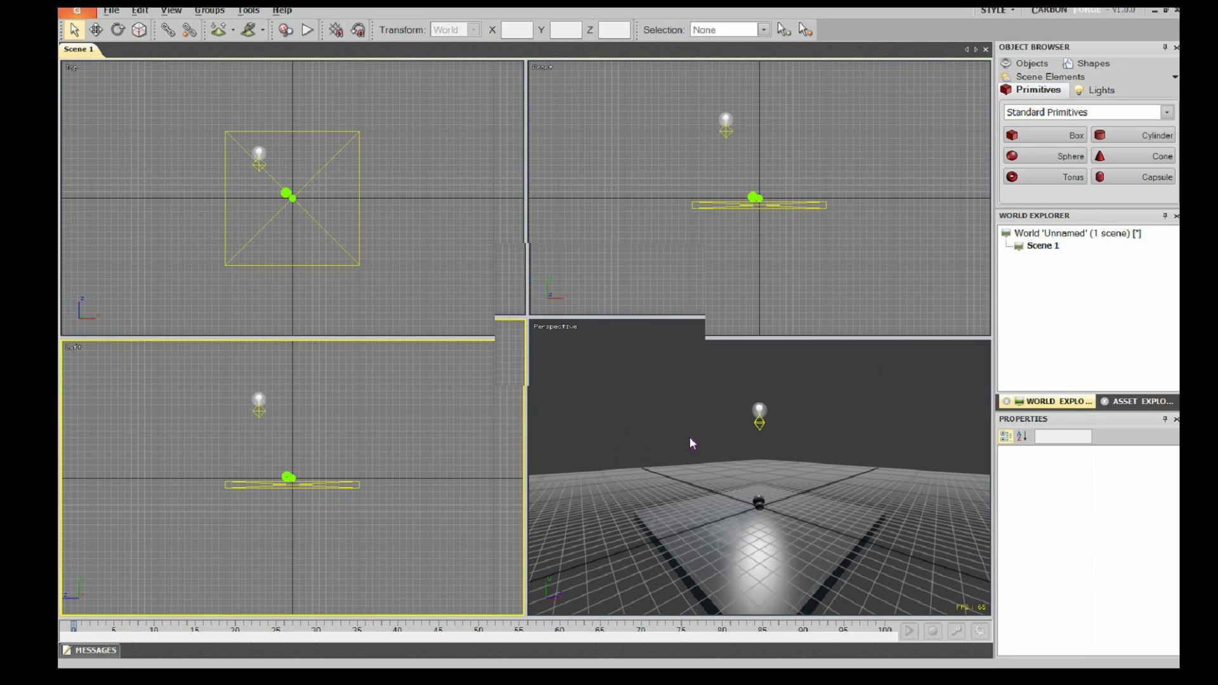
Orbit and zoom the Perspective view to look low across the grid floor at the two spheres.
{"action": "middle_click_drag", "start_coordinate": [691, 437], "coordinate": [666, 441]}
{"action": "scroll", "coordinate": [760, 467], "scroll_direction": "up", "scroll_amount": 10}
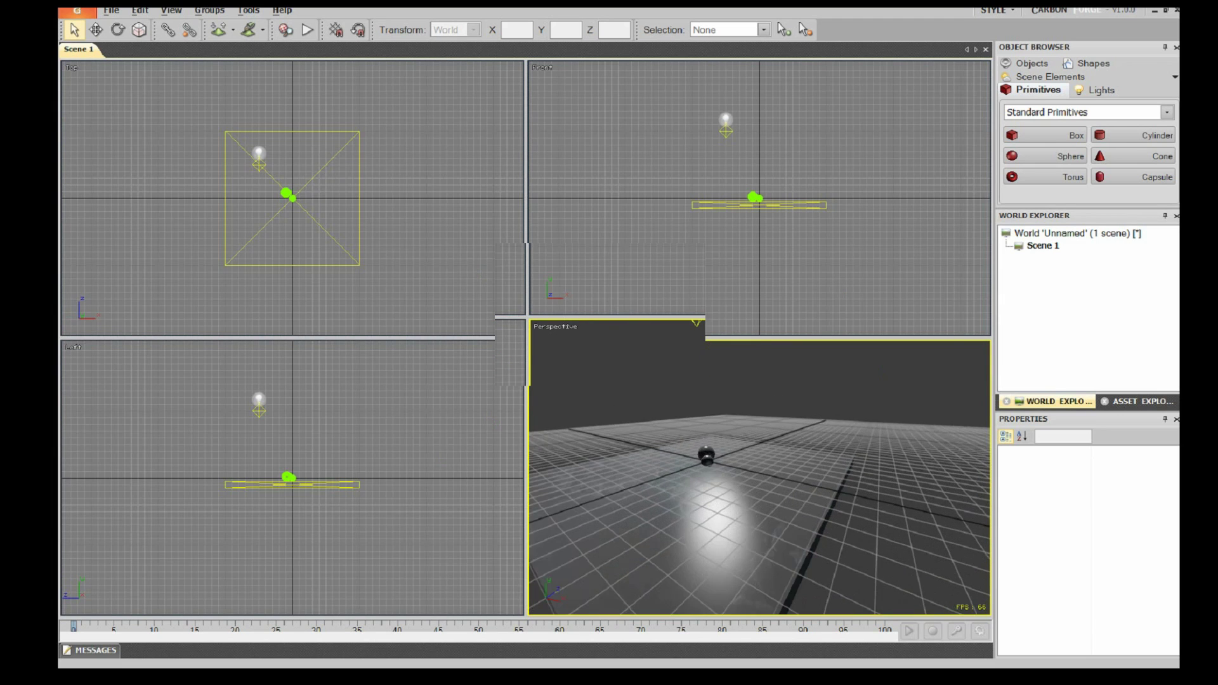
{"action": "scroll", "coordinate": [759, 468], "scroll_direction": "up", "scroll_amount": 5}
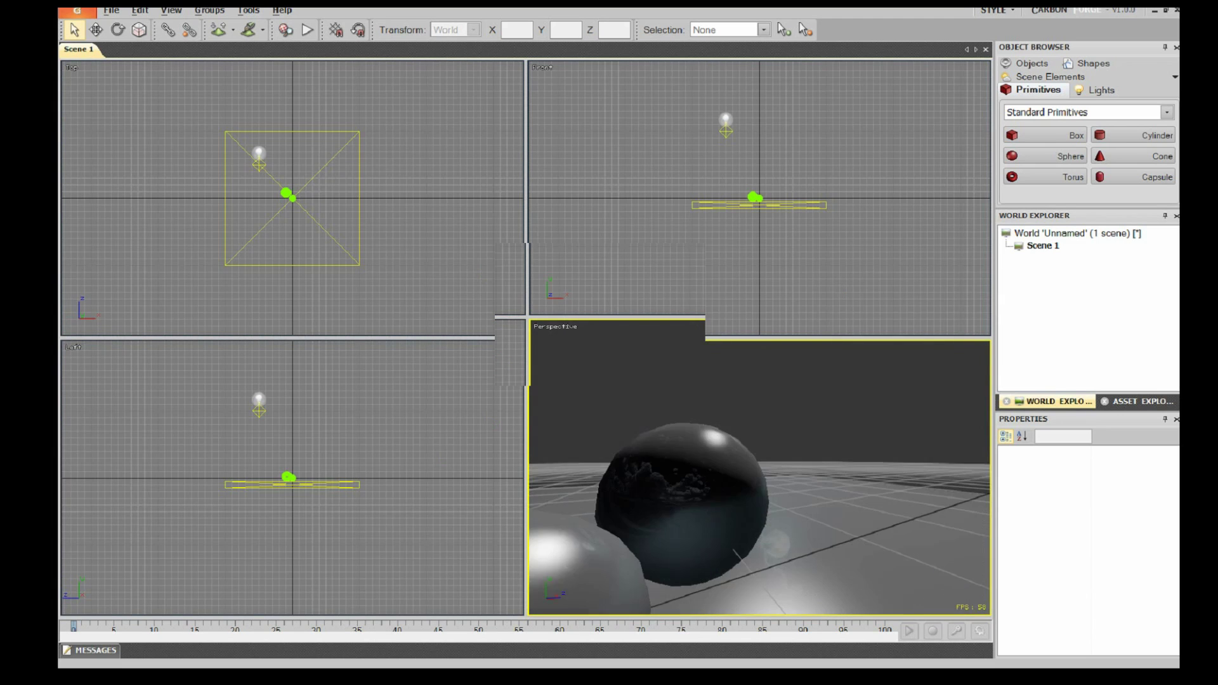
{"action": "scroll", "coordinate": [760, 468], "scroll_direction": "down", "scroll_amount": 10}
{"action": "scroll", "coordinate": [760, 468], "scroll_direction": "up", "scroll_amount": 10}
{"action": "scroll", "coordinate": [760, 468], "scroll_direction": "down", "scroll_amount": 10}
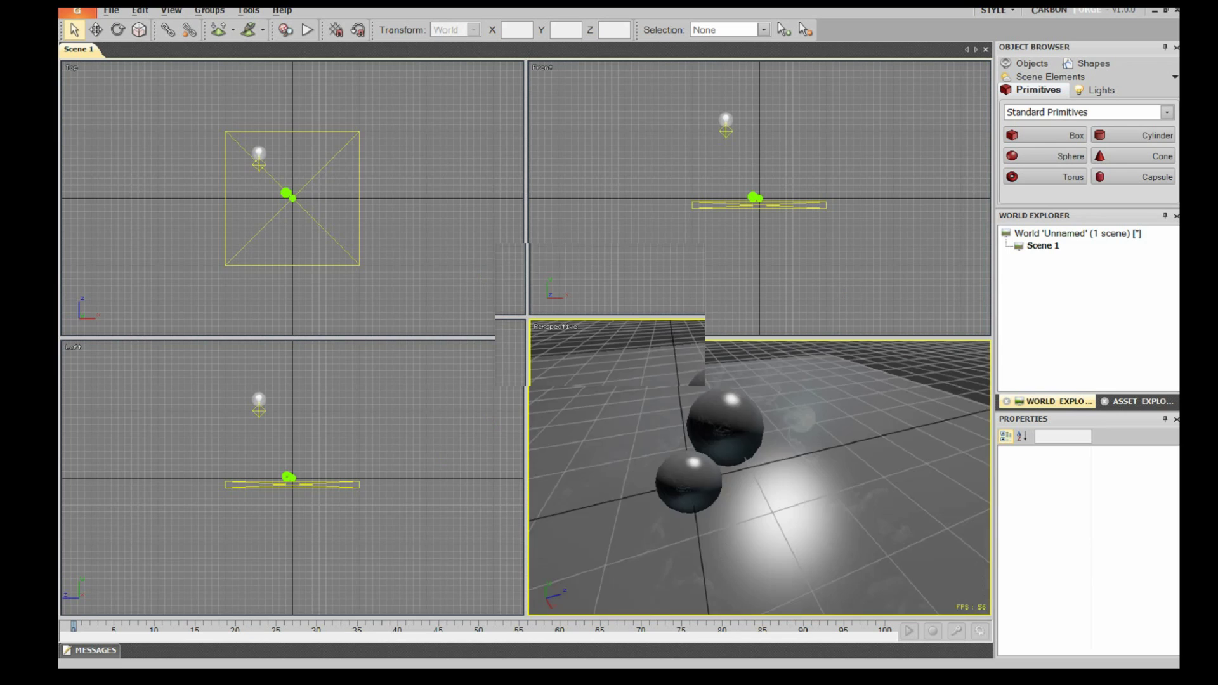
{"action": "middle_click_drag", "start_coordinate": [760, 468], "coordinate": [506, 245]}
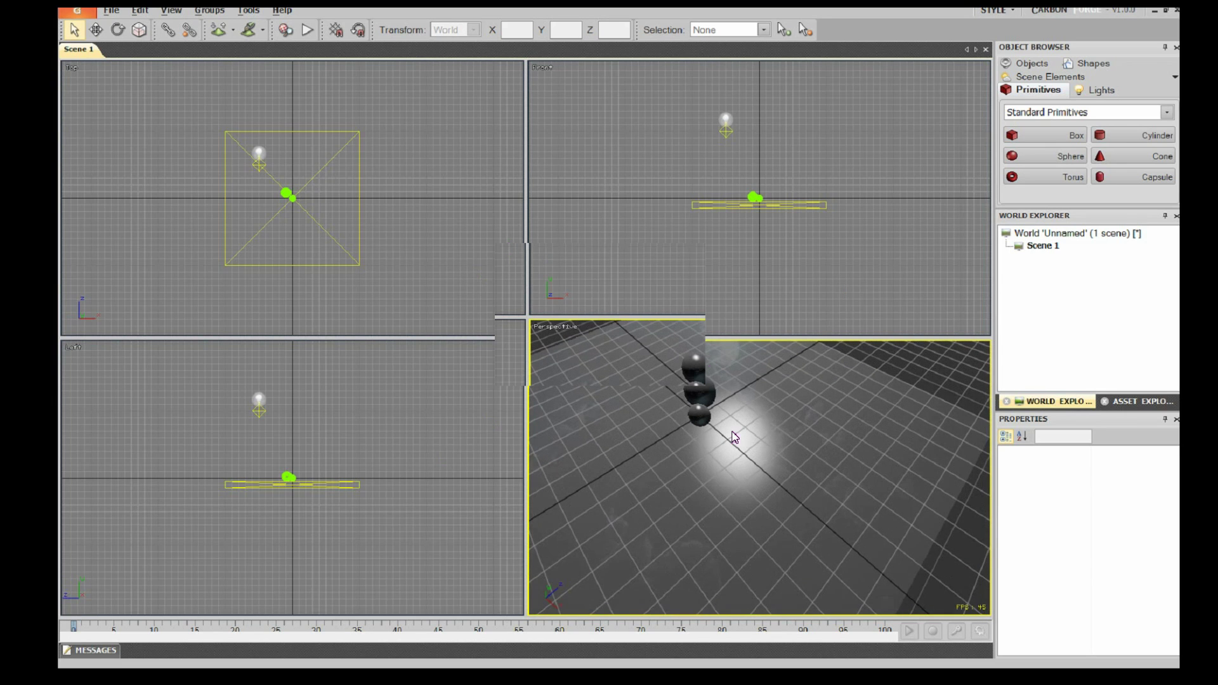
{"action": "middle_click_drag", "start_coordinate": [730, 437], "coordinate": [740, 603]}
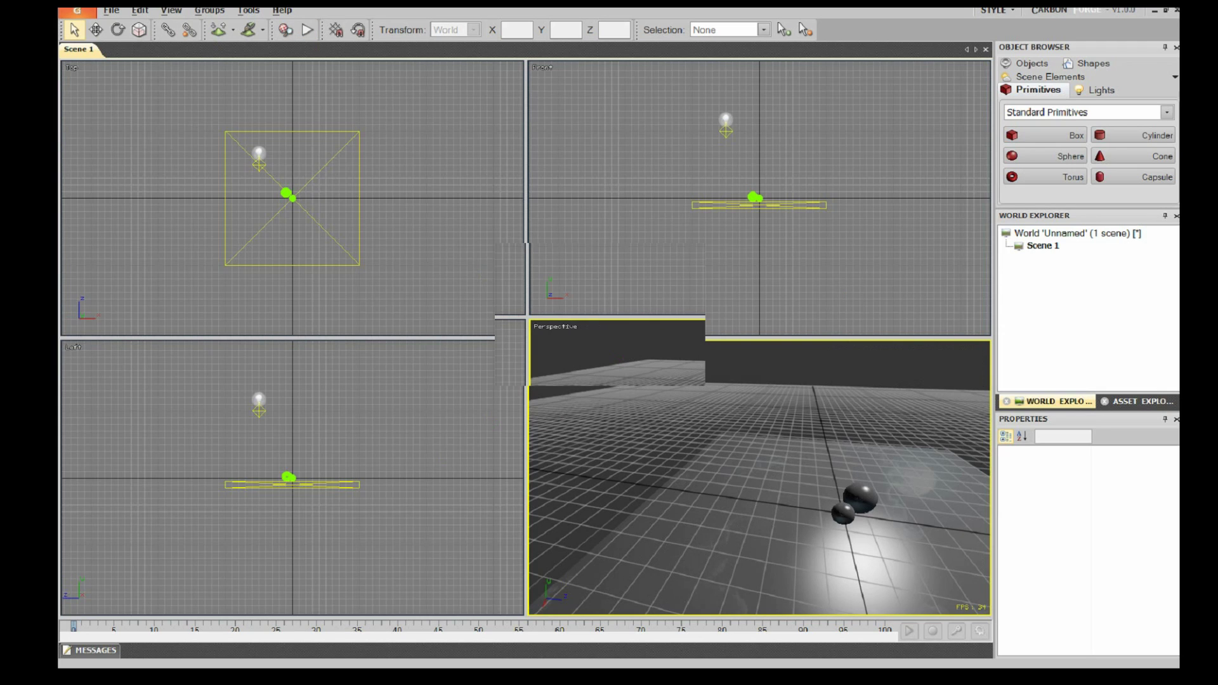
{"action": "left_click", "coordinate": [104, 11]}
Show the View menu's View Type list, with Perspective ticked.
{"action": "key", "text": "Escape"}
{"action": "left_click", "coordinate": [122, 13]}
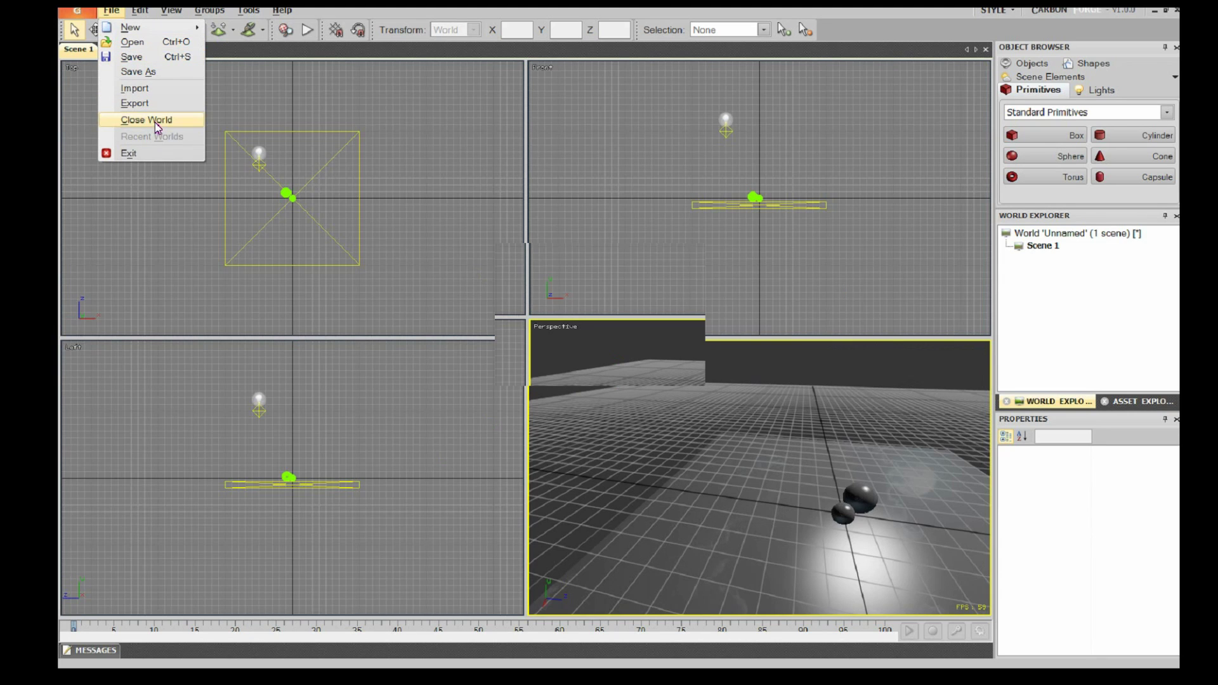
{"action": "mouse_move", "coordinate": [146, 14]}
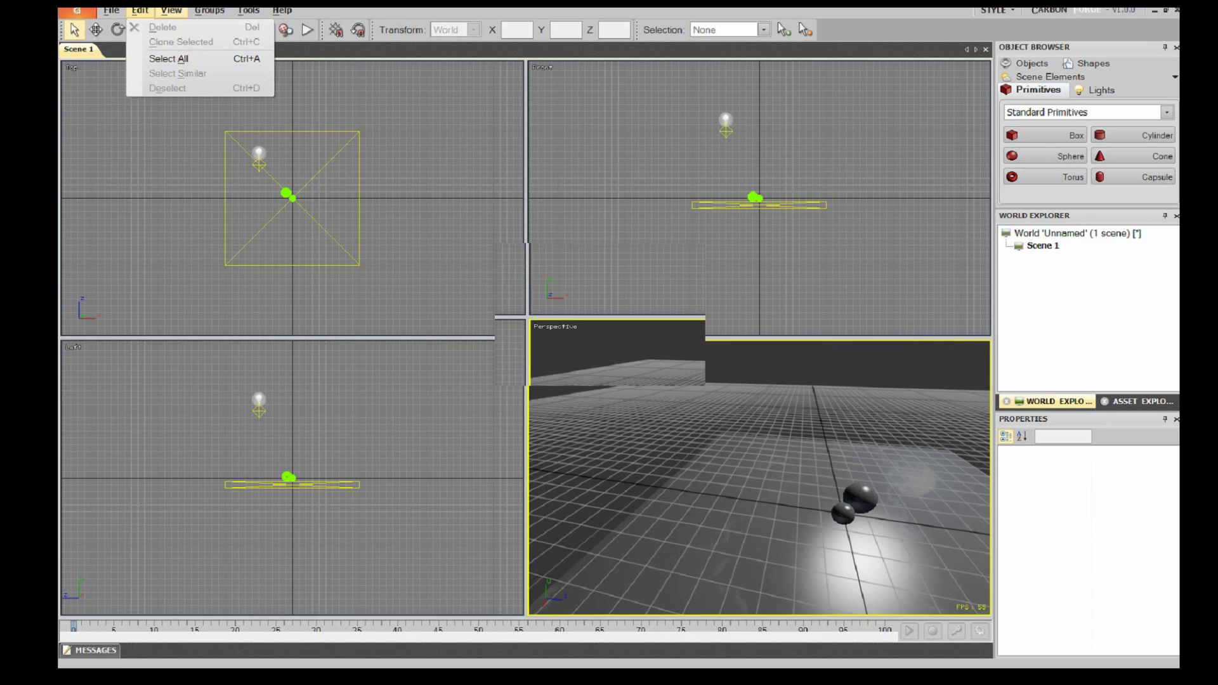
{"action": "mouse_move", "coordinate": [211, 41]}
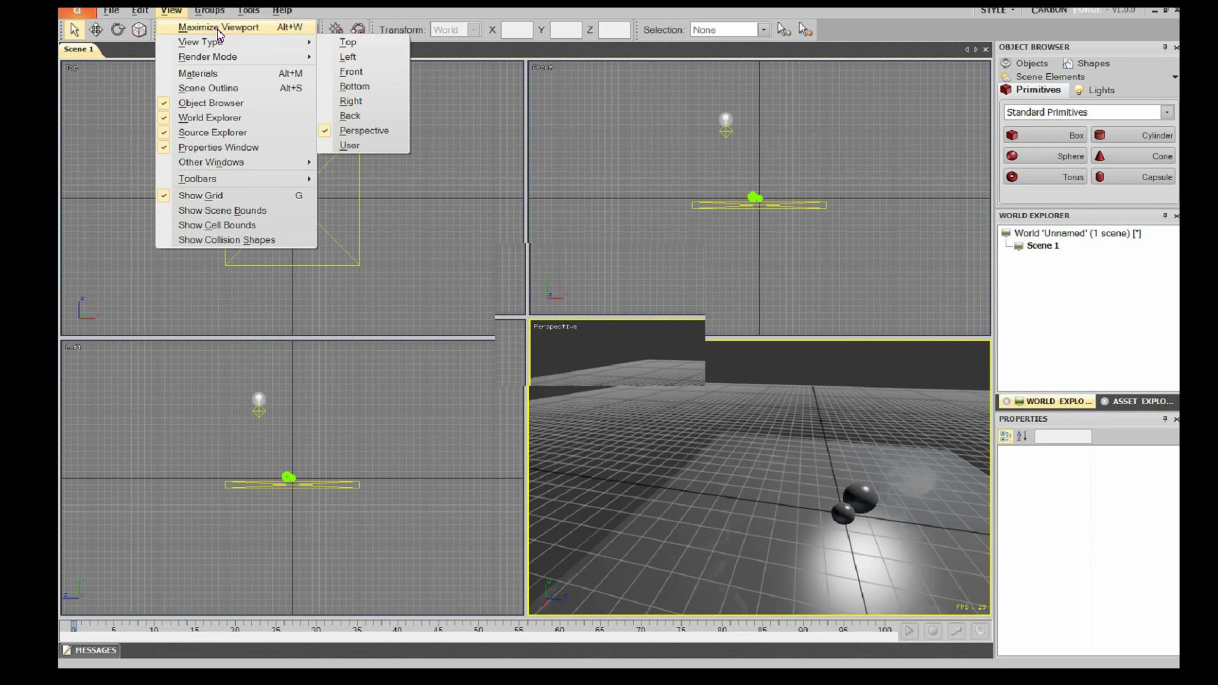